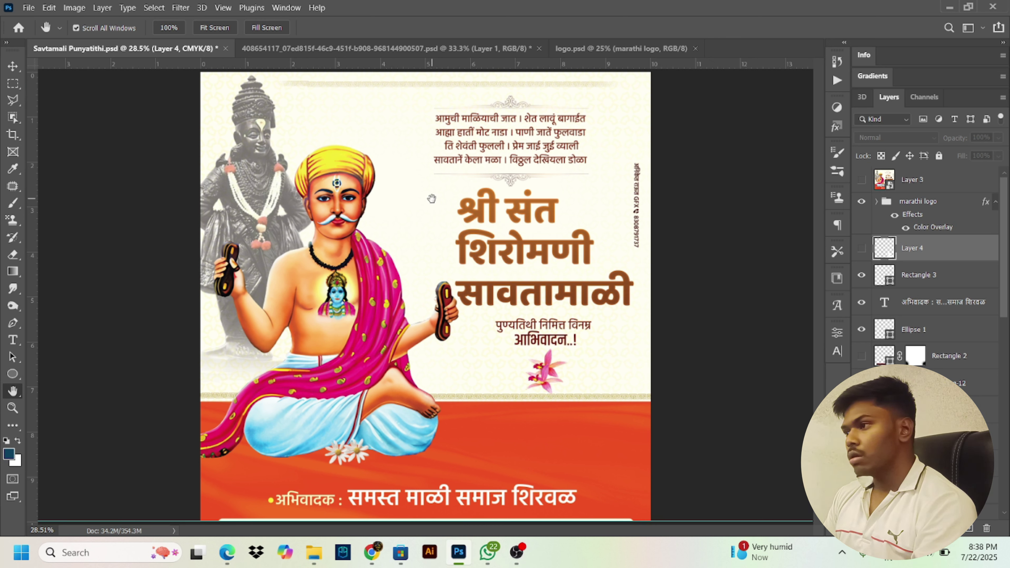
- Show the Layer 4 silhouette and hide Rectangle 3 and Ellipse 1, keeping the अभिवादक text line visible
scroll(439, 182, up, 3)
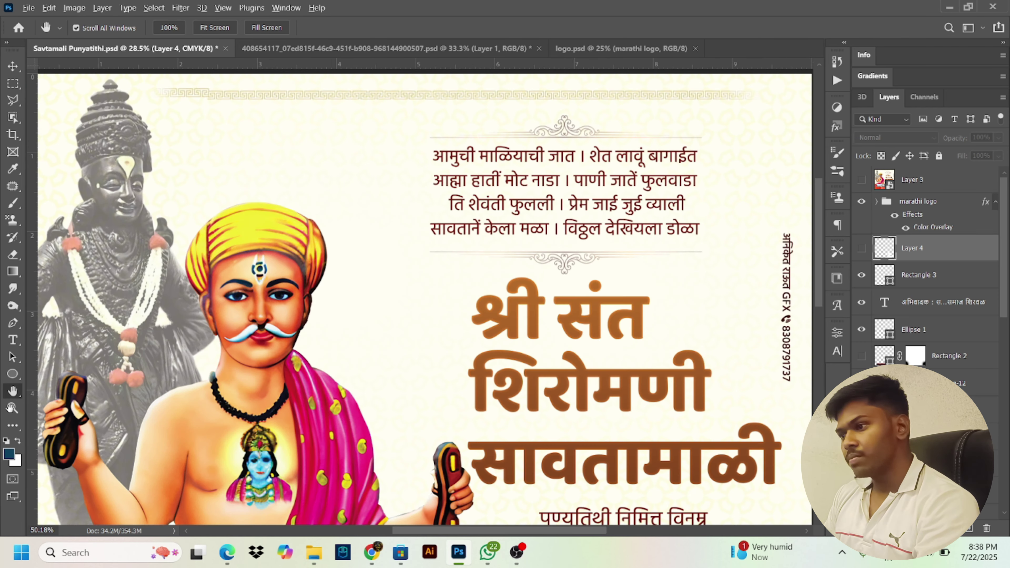
drag(498, 337, 477, 109)
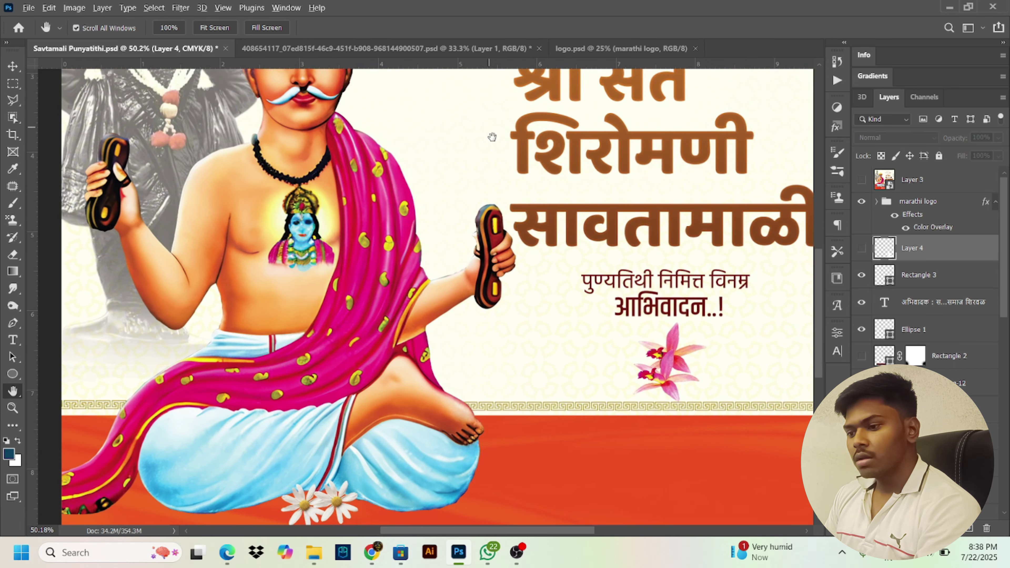
scroll(492, 136, down, 3)
drag(553, 134, 533, 281)
scroll(533, 270, down, 2)
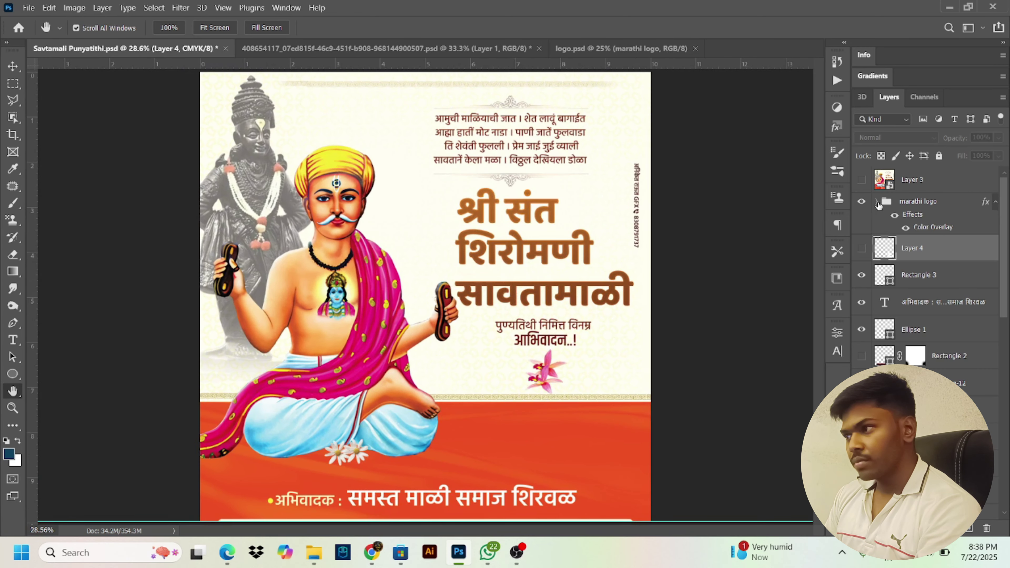
click(862, 249)
click(862, 302)
click(861, 330)
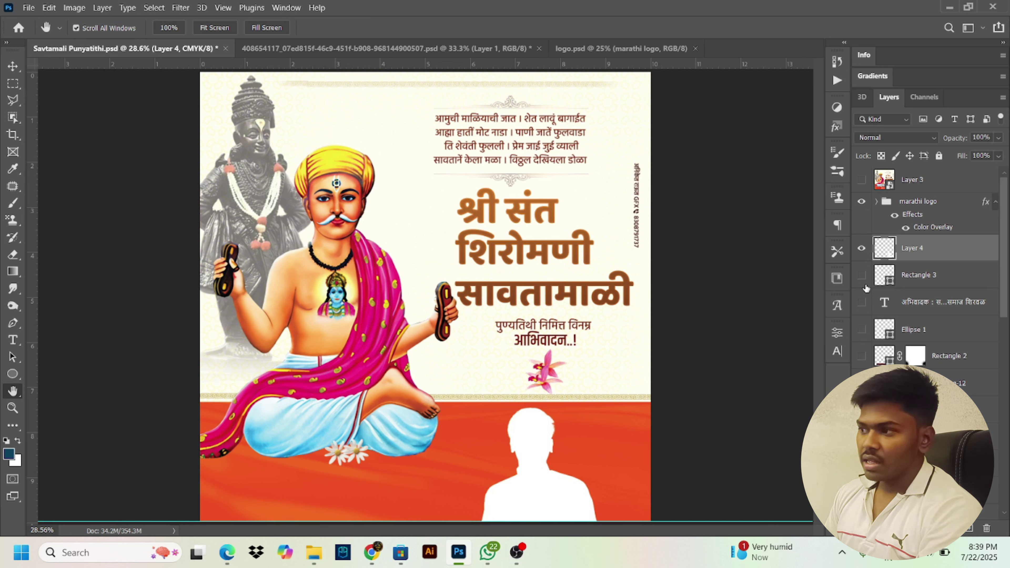
click(863, 301)
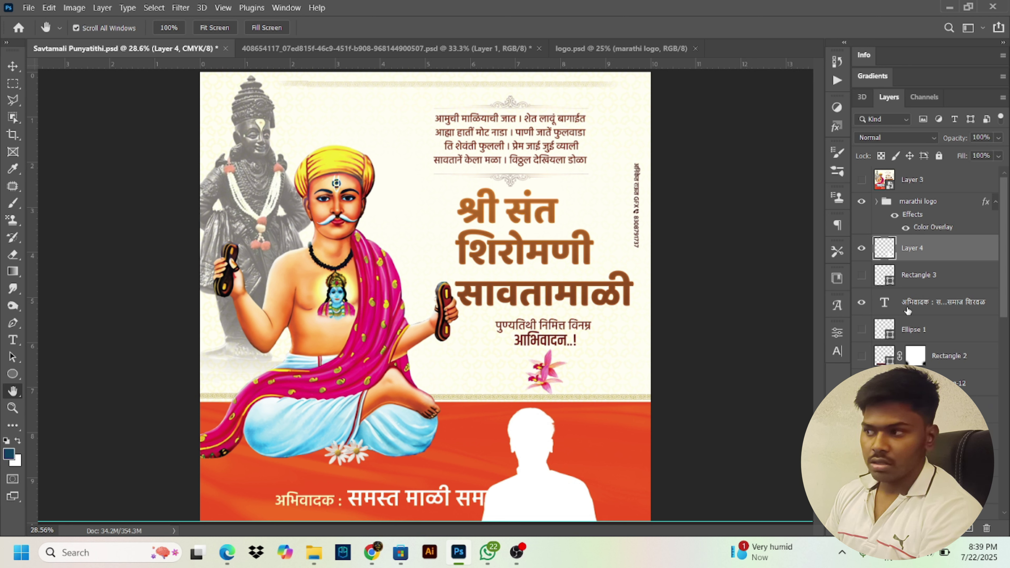
- Try shifting the अभिवादक text line slightly away from the silhouette, and undo the move
key(v)
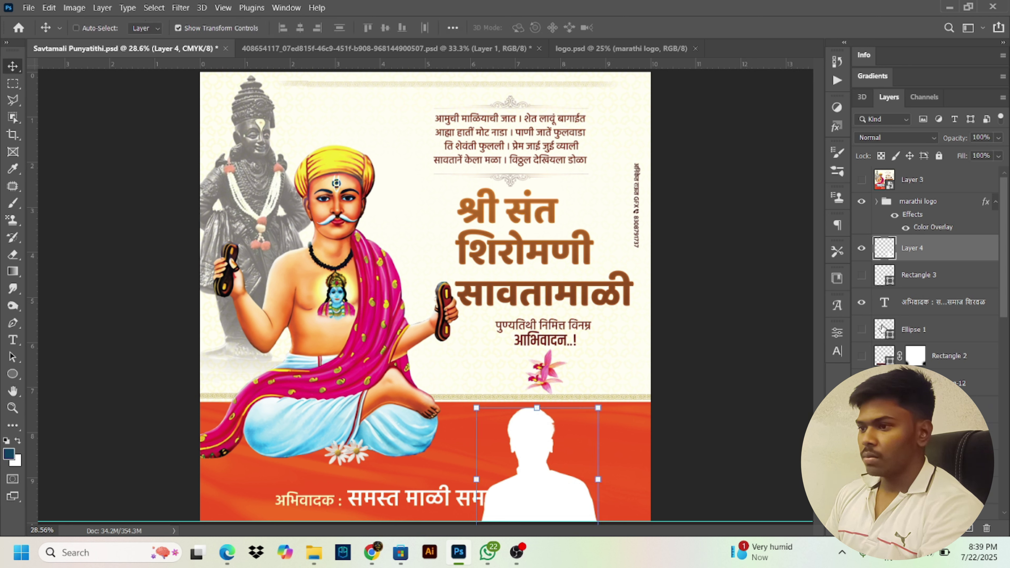
ctrl+click(417, 494)
drag(417, 495, 396, 490)
key(ctrl+z)
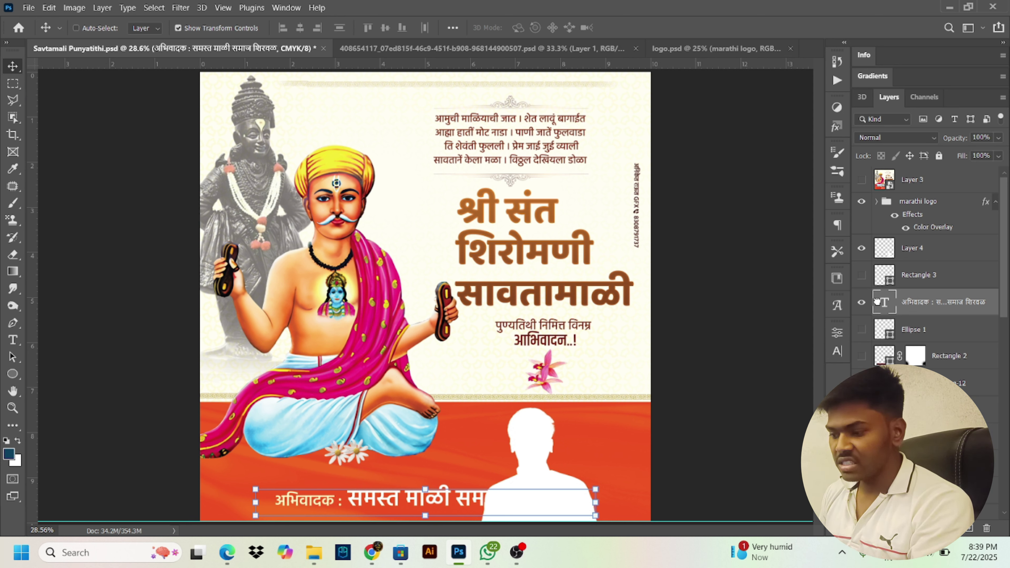
- Hide the अभिवादक text, Layer 4, and the flower, title, verse and ornament layers down through png (36)
click(861, 302)
click(861, 249)
scroll(915, 279, down, 3)
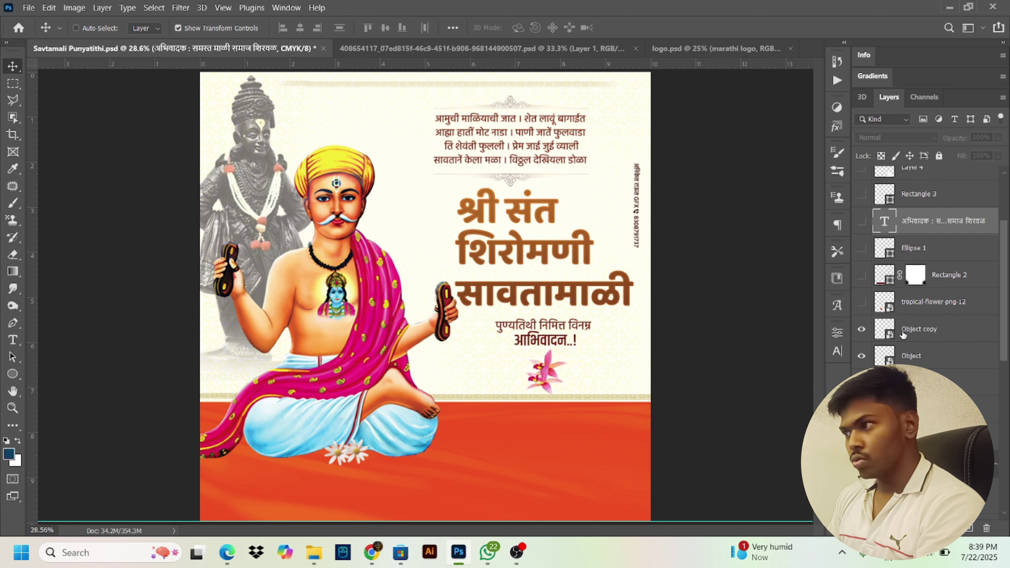
scroll(868, 342, down, 2)
drag(862, 303, 861, 505)
scroll(862, 437, down, 8)
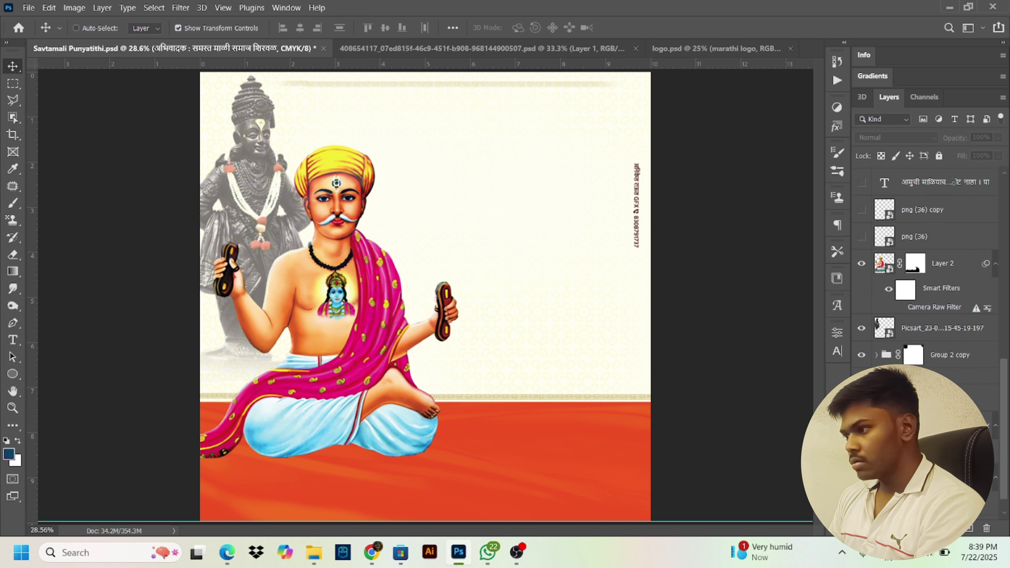
- Hide Layer 2, the Picsart statue image, Group 2 copy, Group 2, png (14) and the layers beneath, leaving the cream background
scroll(853, 238, down, 1)
drag(862, 371, 862, 498)
scroll(861, 477, down, 1)
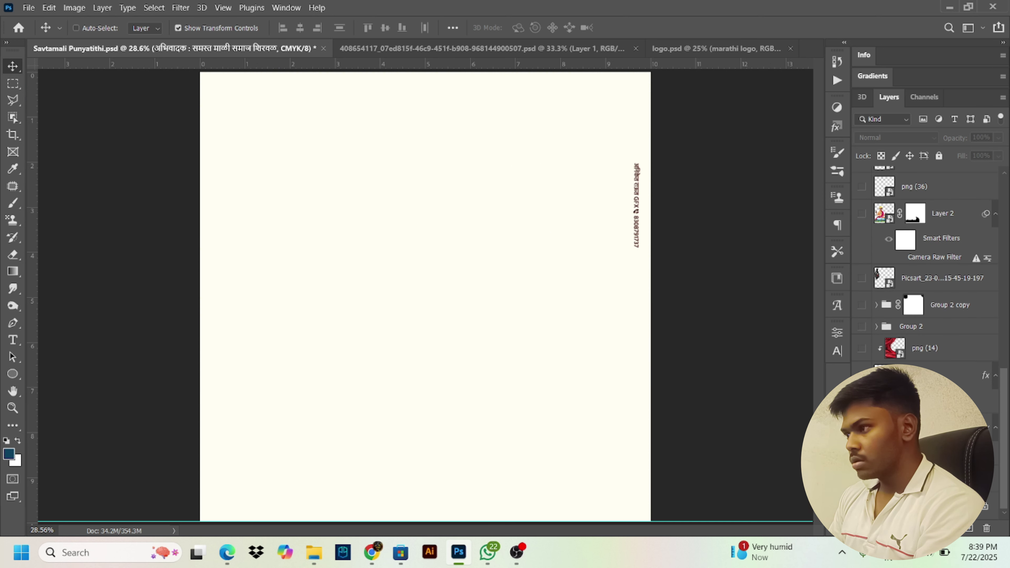
- Hide the vertical credit text and turn on the cream background fill
scroll(872, 222, up, 10)
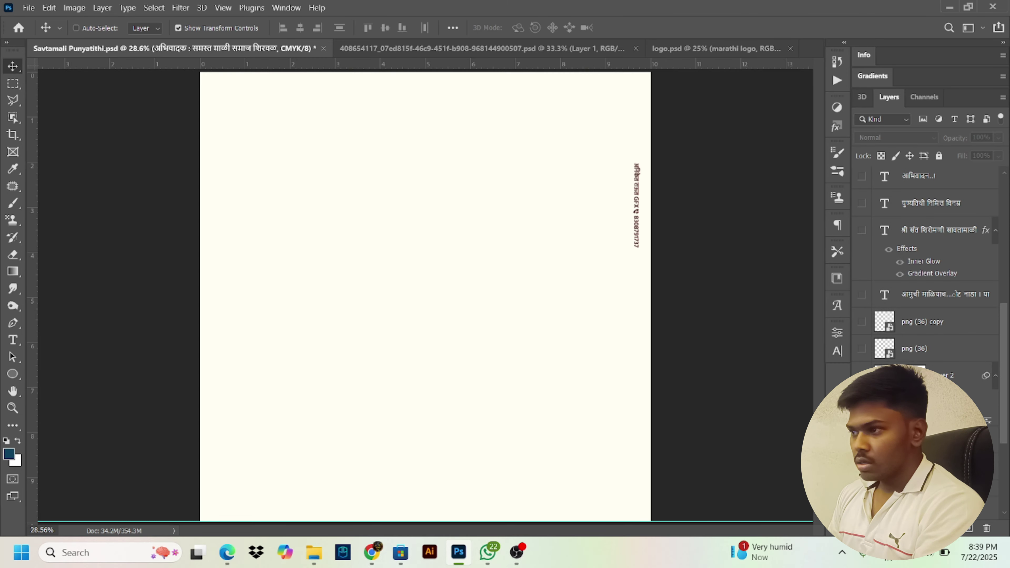
scroll(858, 200, down, 10)
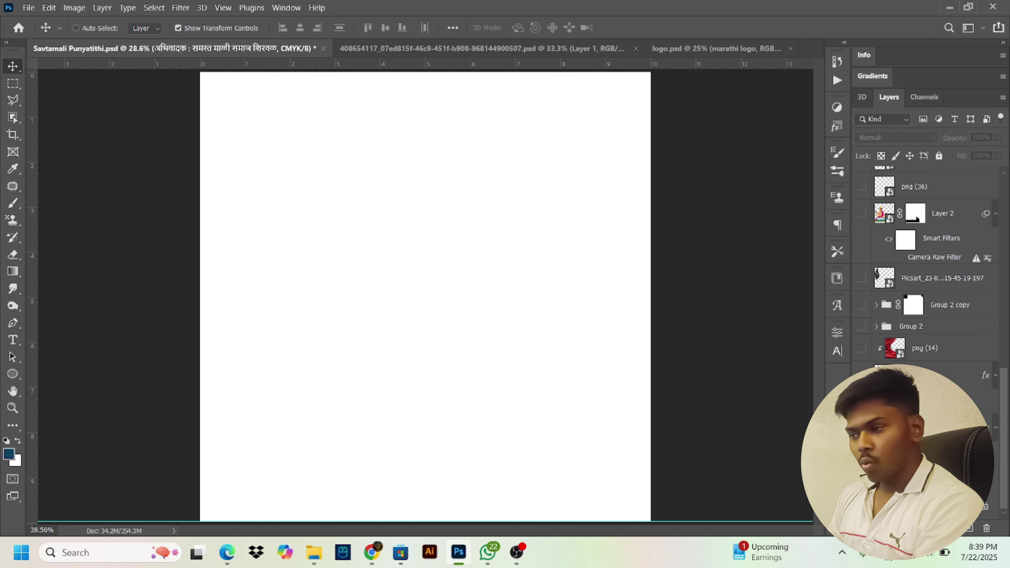
click(862, 480)
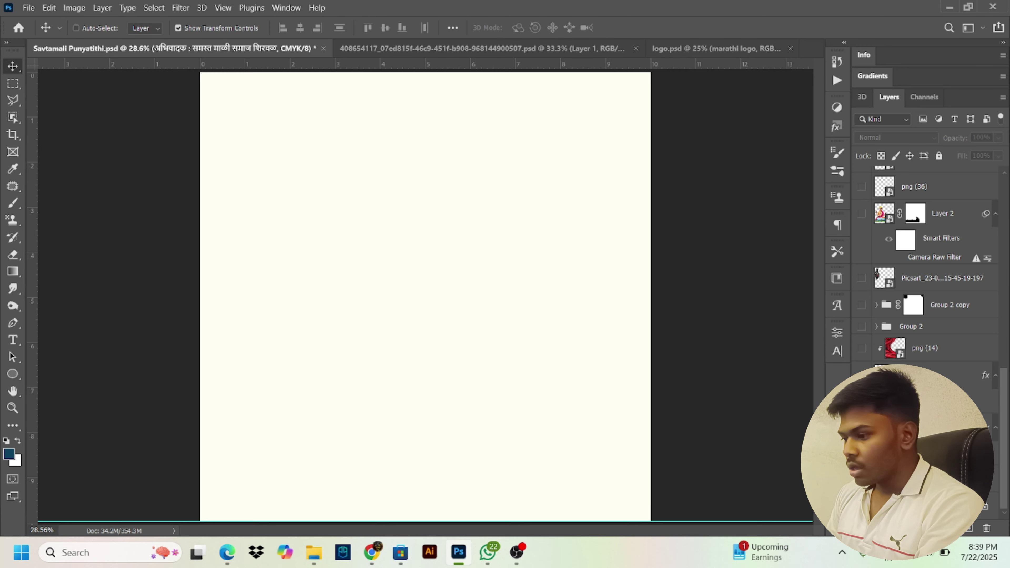
click(954, 528)
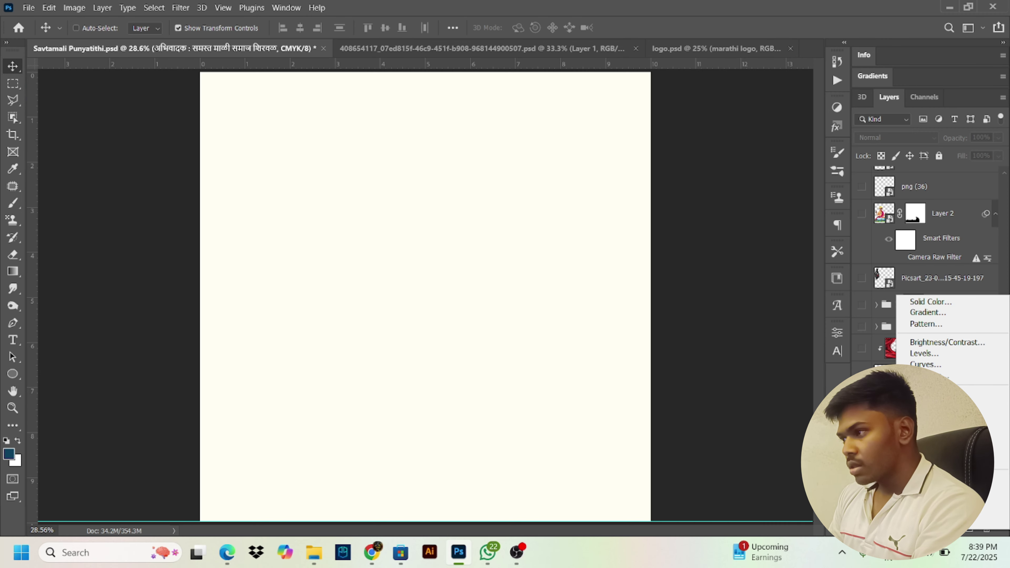
key(Escape)
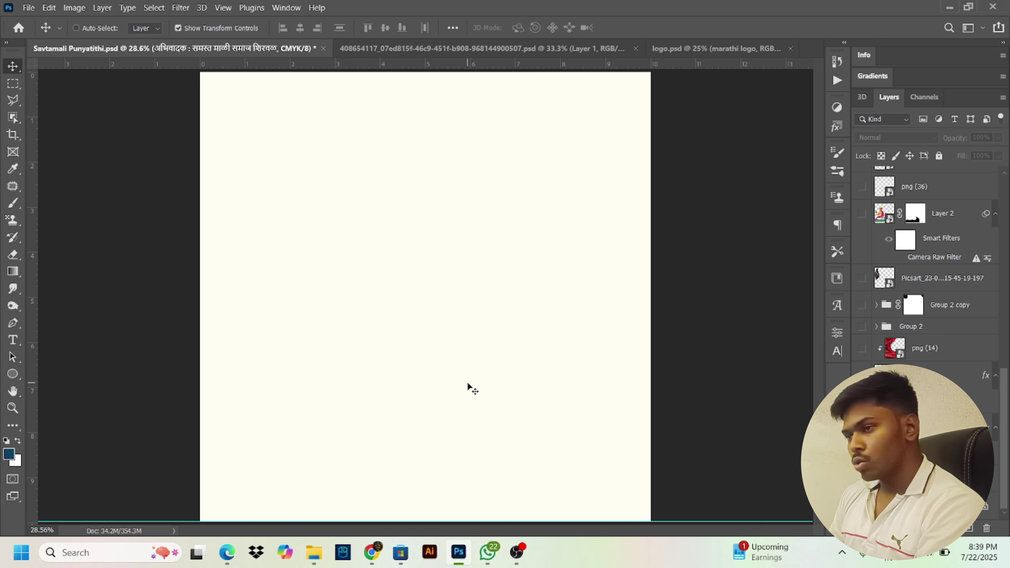
- Show and select the Group 1 pattern over the cream background
scroll(468, 384, up, 4)
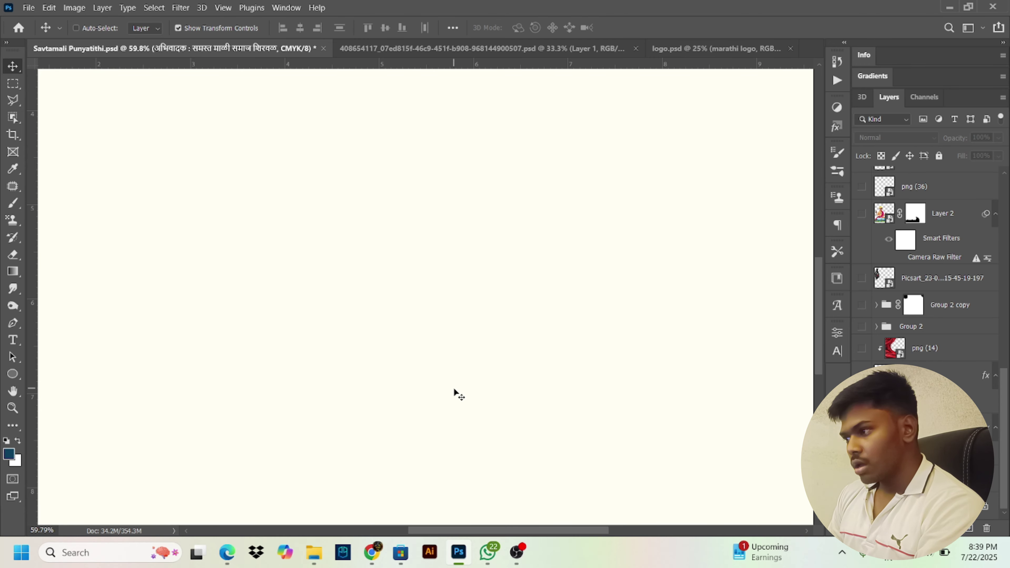
scroll(448, 392, down, 5)
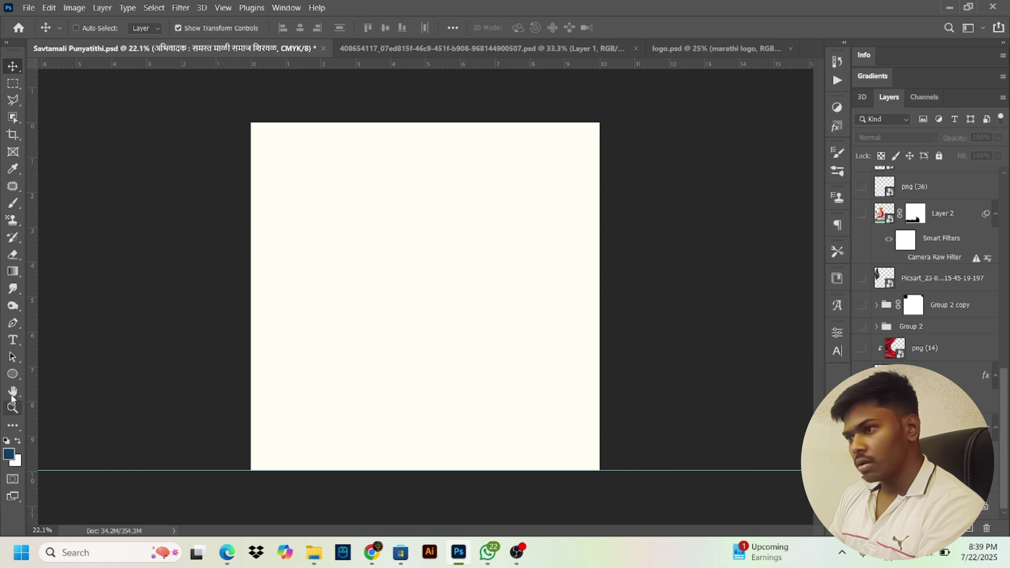
click(12, 391)
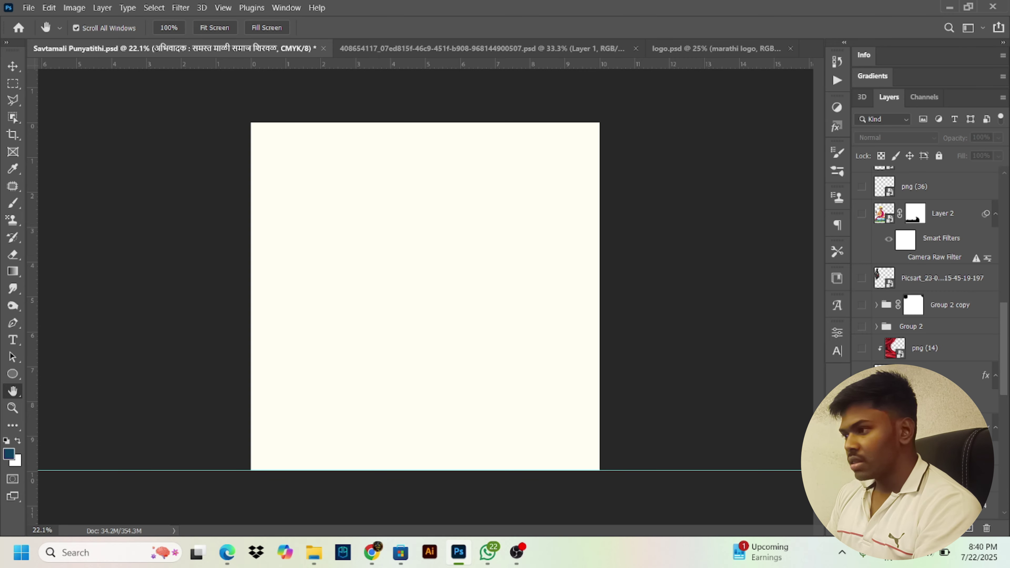
click(935, 427)
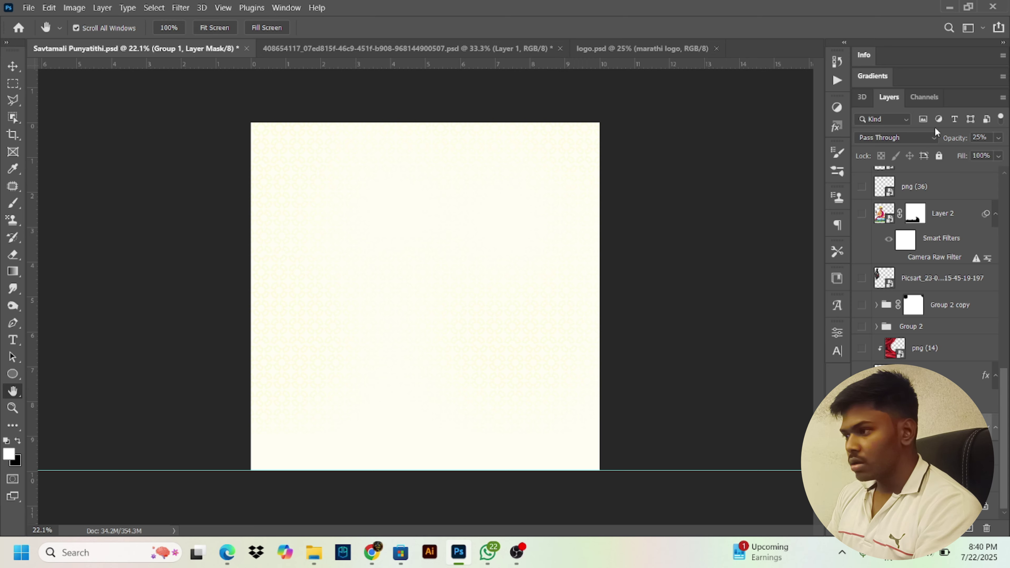
- Try the Group 1 pattern at 100% opacity, and undo the opacity change
drag(946, 140, 1007, 148)
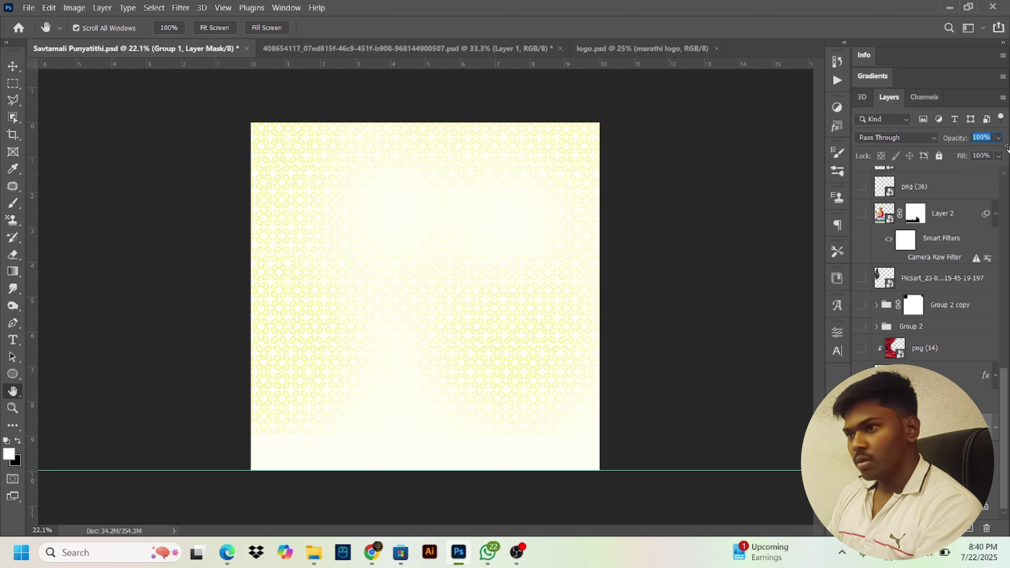
key(ctrl+z)
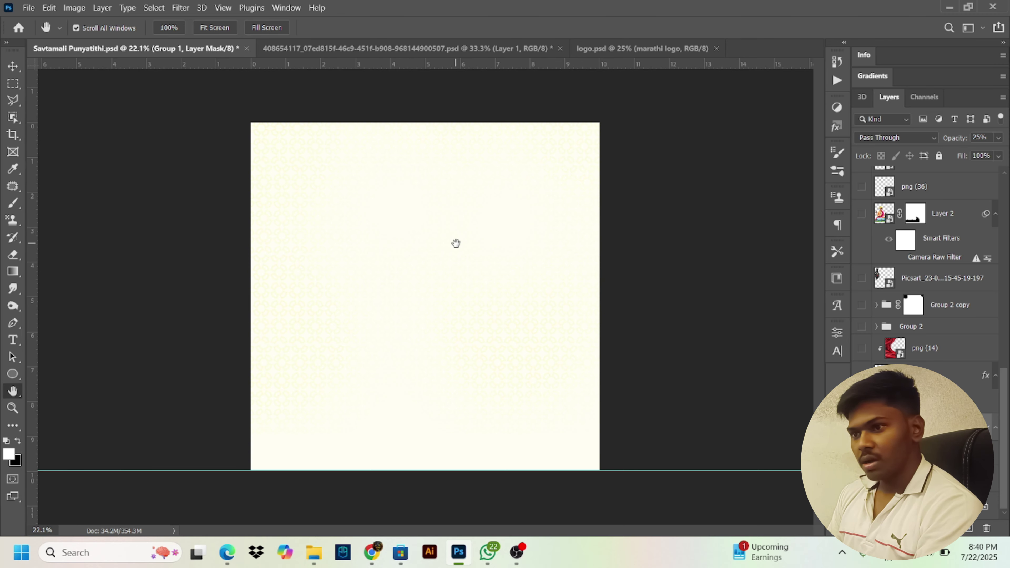
scroll(456, 243, up, 2)
scroll(484, 286, down, 3)
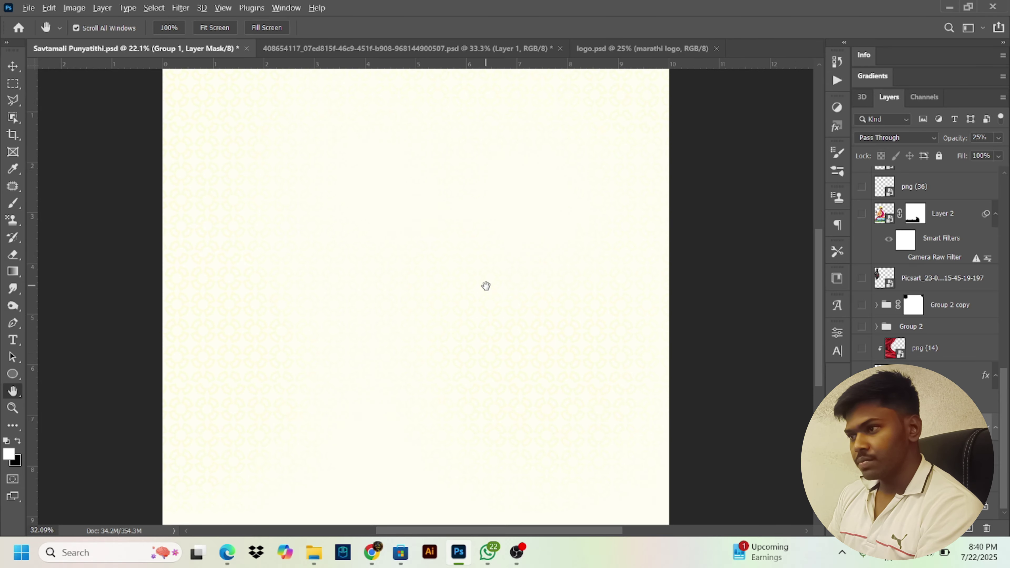
scroll(486, 285, up, 1)
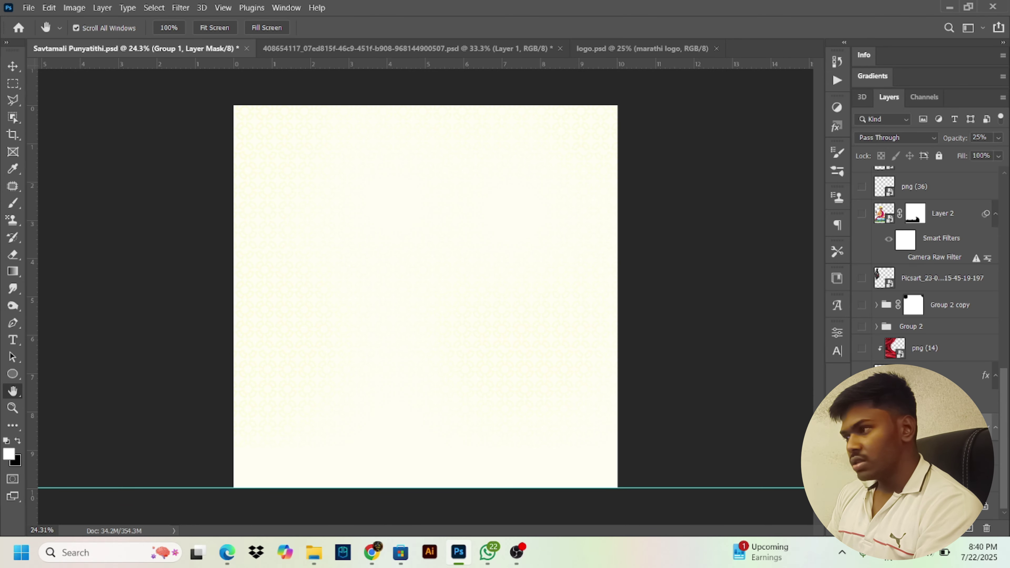
- Show the orange Rectangle 1 band and the png (14) texture clipped to it, and select the texture
click(973, 376)
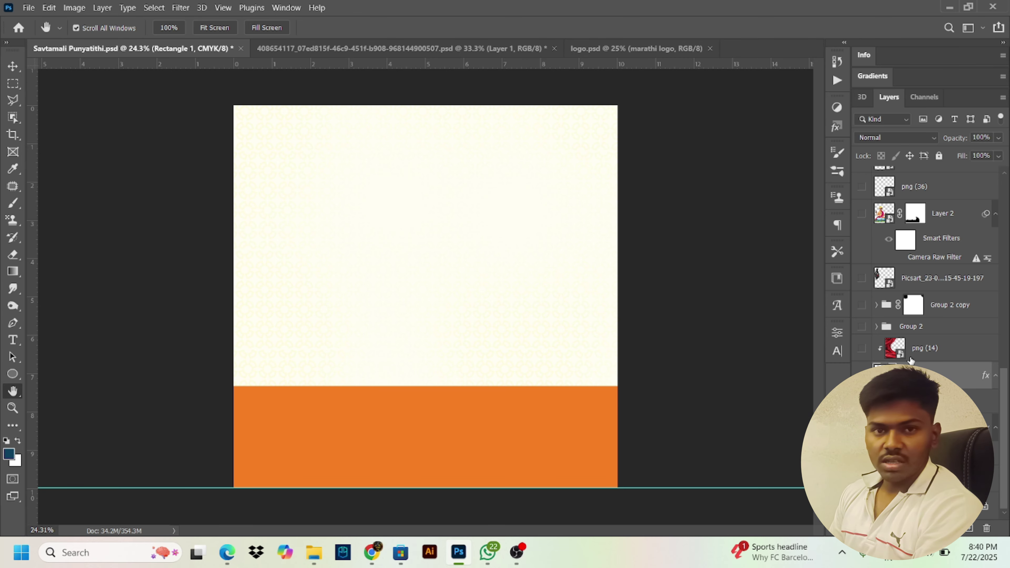
click(859, 349)
click(925, 348)
- Nudge the png (14) texture within the orange band and preview other blend modes, keeping Soft Light
key(v)
drag(448, 418, 468, 429)
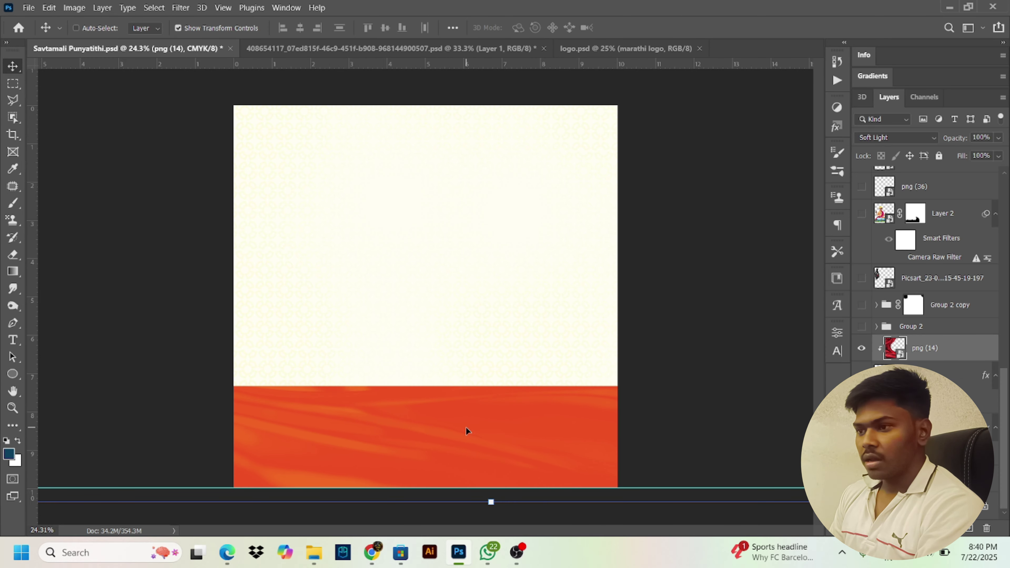
click(914, 139)
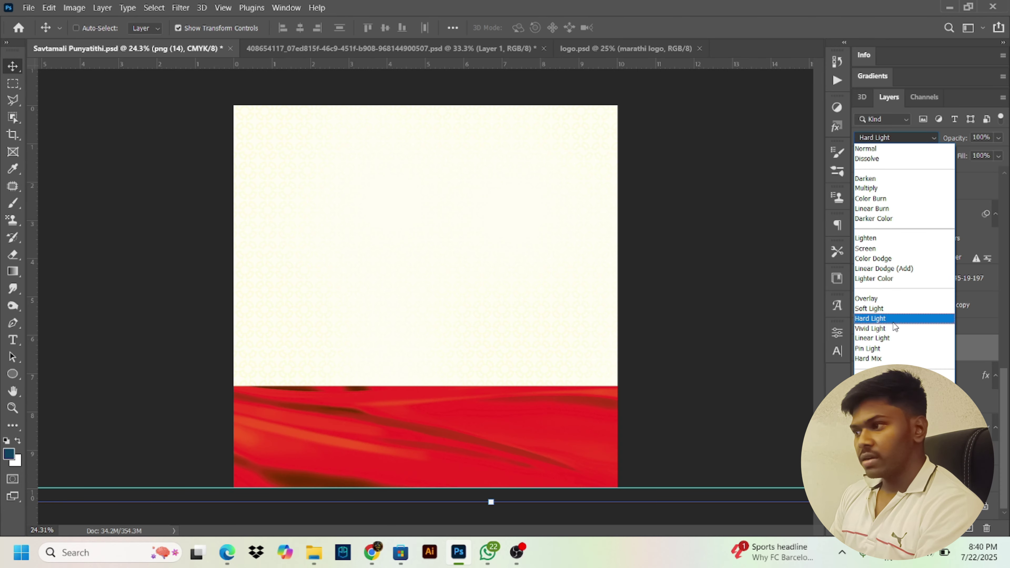
click(945, 131)
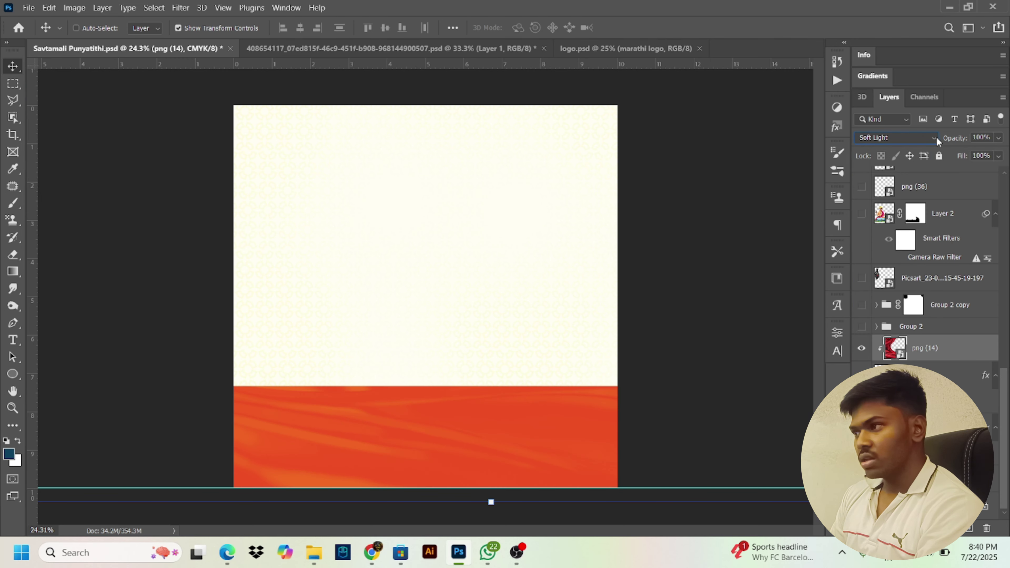
- Show the Group 2 border strip above the orange band, try moving it up the poster, and undo the move
click(861, 326)
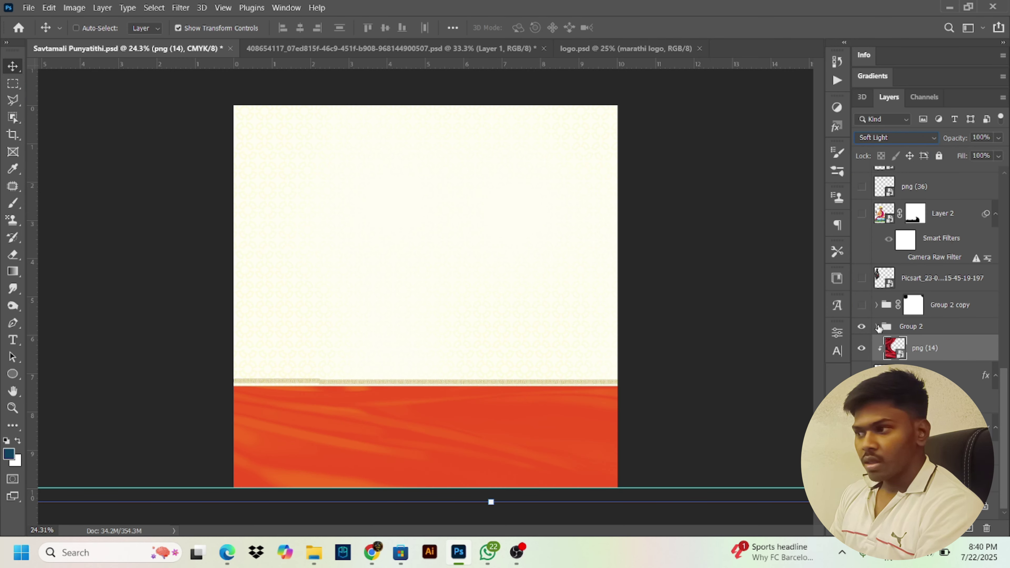
click(880, 325)
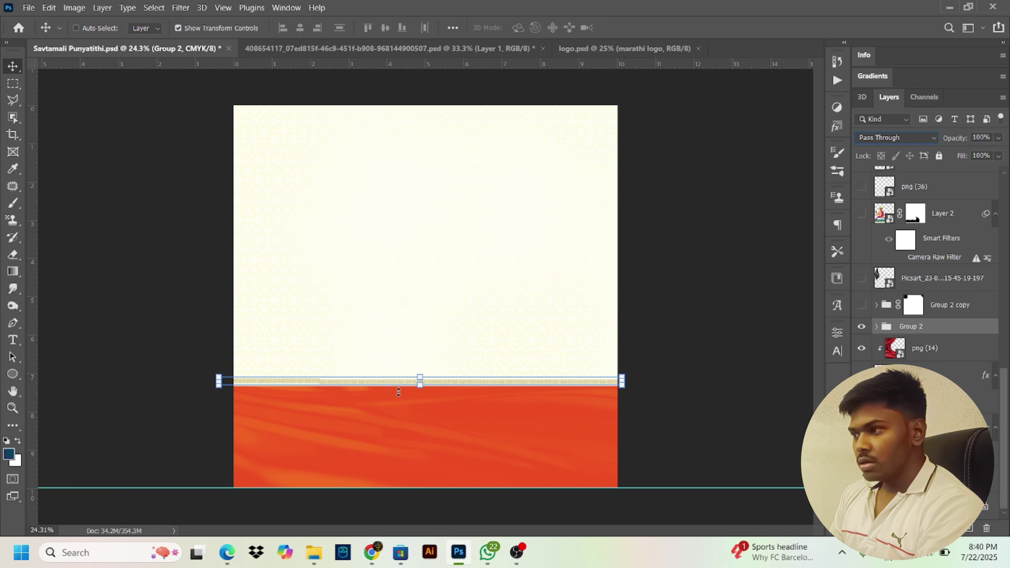
drag(436, 380, 445, 249)
key(ctrl+z)
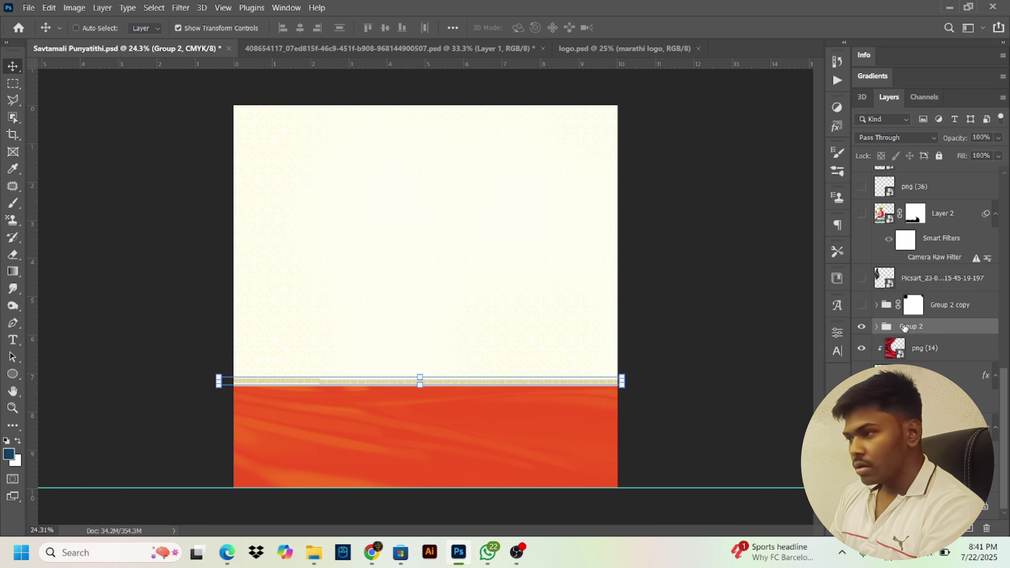
- Examine the Group 2 border strip along the orange band's upper edge up close, and fit the whole poster in view
key(h)
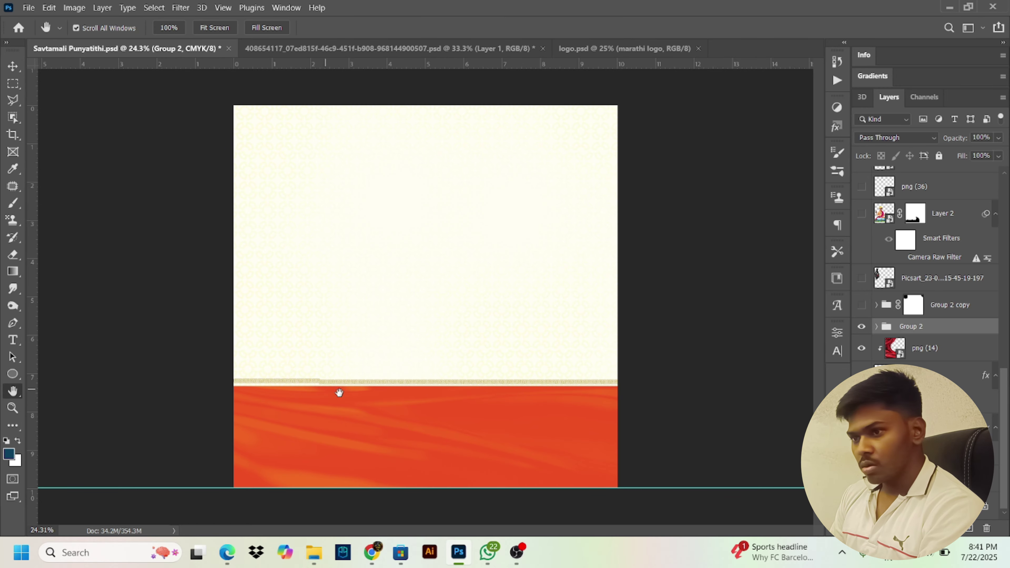
scroll(337, 394, up, 1)
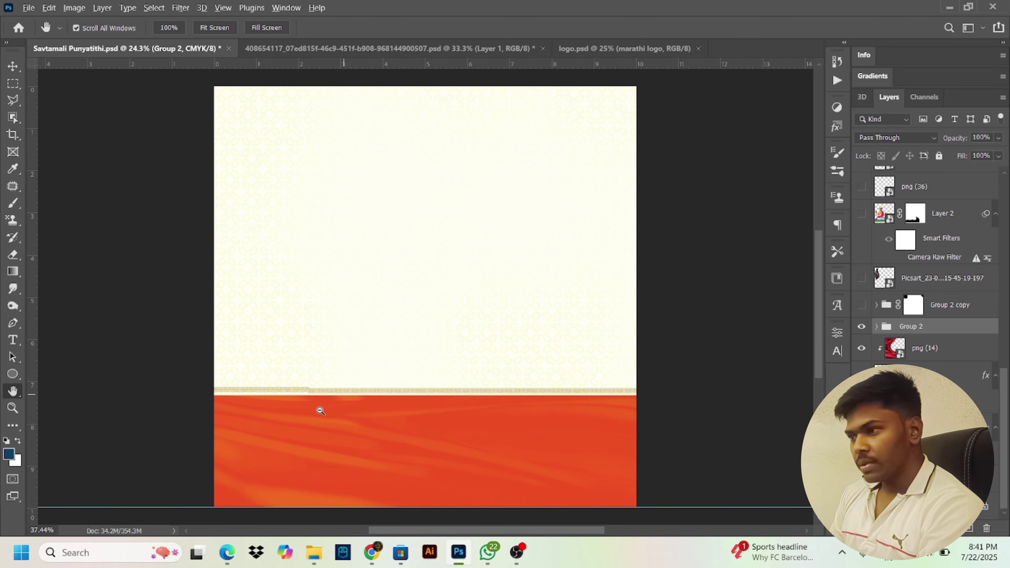
scroll(343, 410, up, 9)
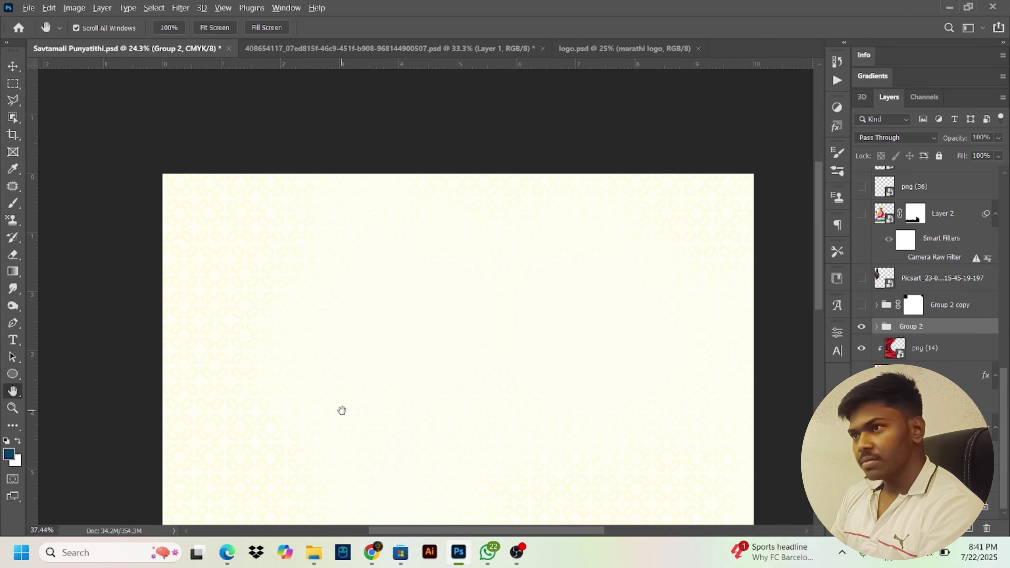
scroll(376, 469, down, 8)
scroll(373, 456, up, 3)
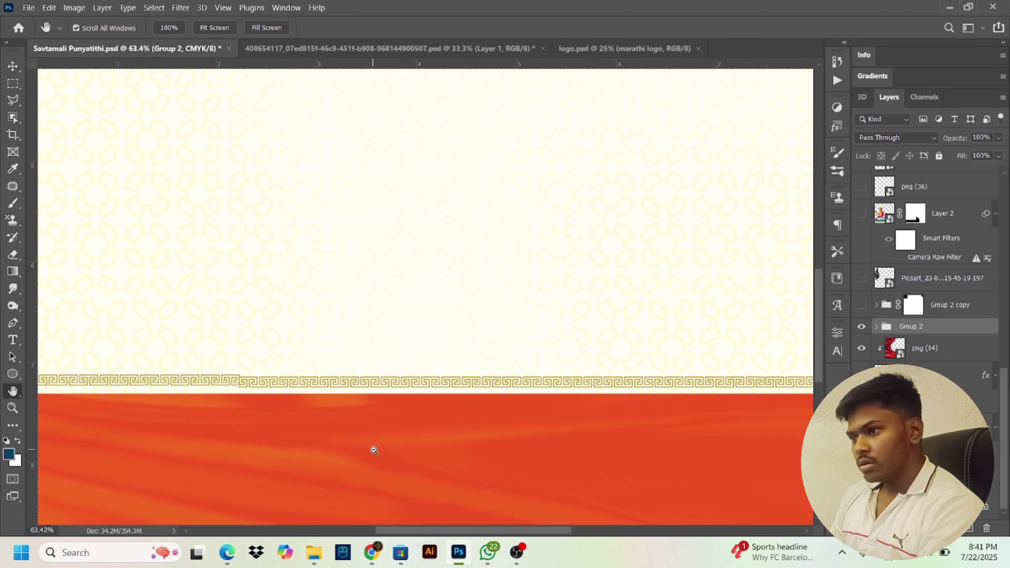
click(233, 30)
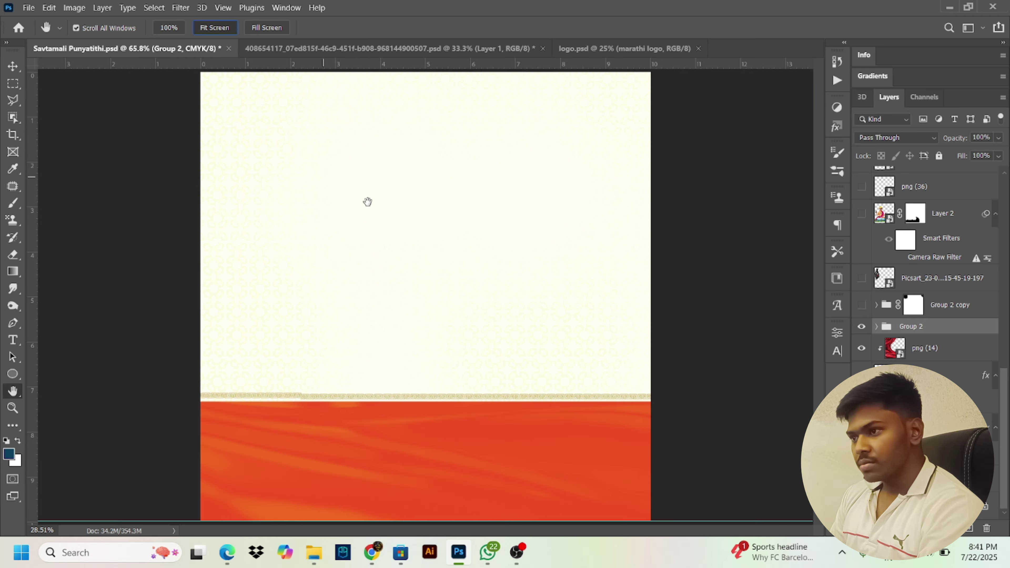
- Show the Group 2 copy border along the poster's upper edge, inspect it up close, and fit the whole poster in view
click(859, 305)
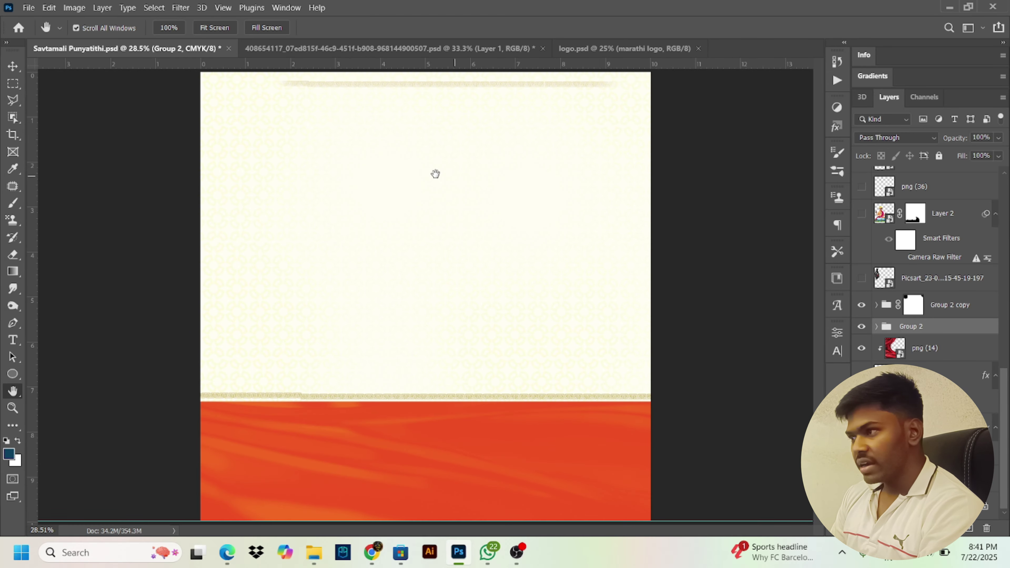
scroll(340, 132, up, 2)
scroll(469, 125, up, 3)
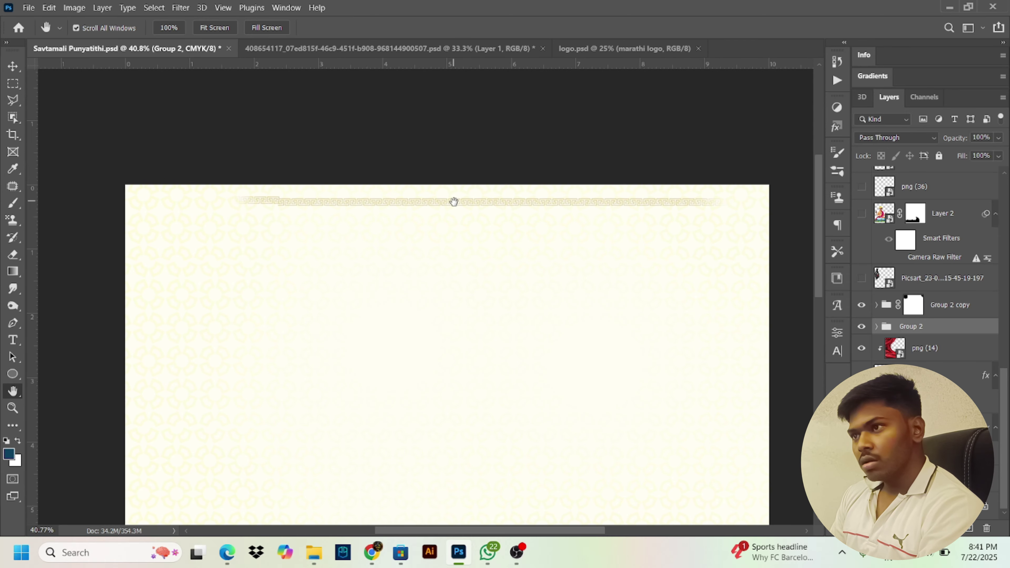
scroll(455, 215, down, 2)
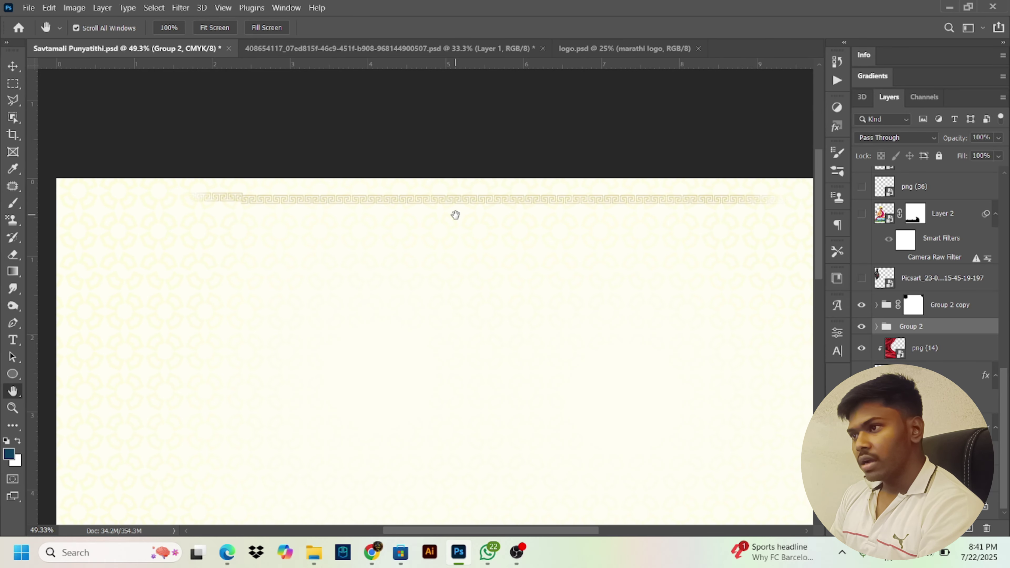
click(199, 31)
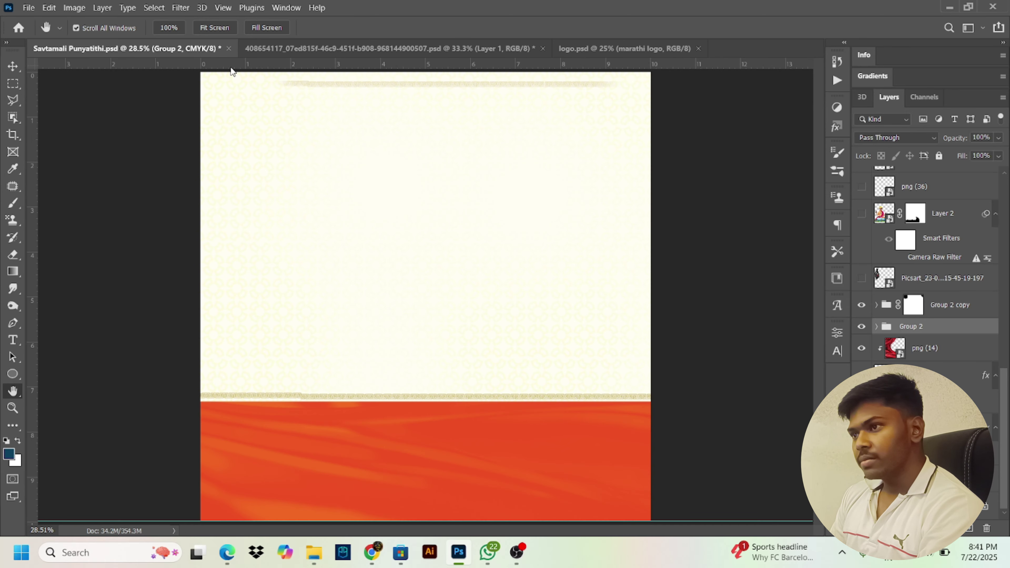
- Show the Picsart statue layer at the poster's left edge, try moving it toward the centre, and undo the move
click(862, 278)
click(914, 278)
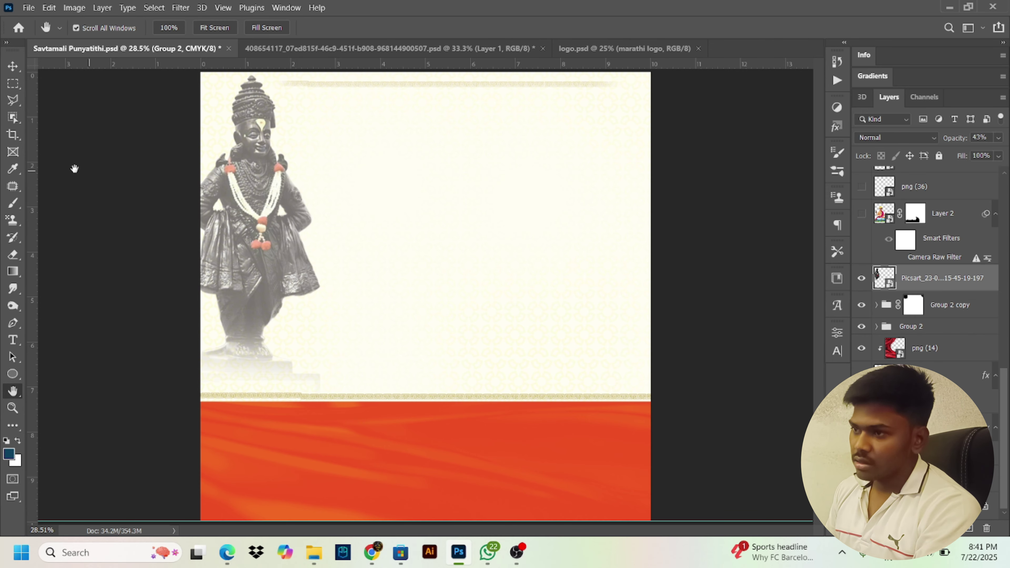
key(v)
drag(191, 206, 289, 209)
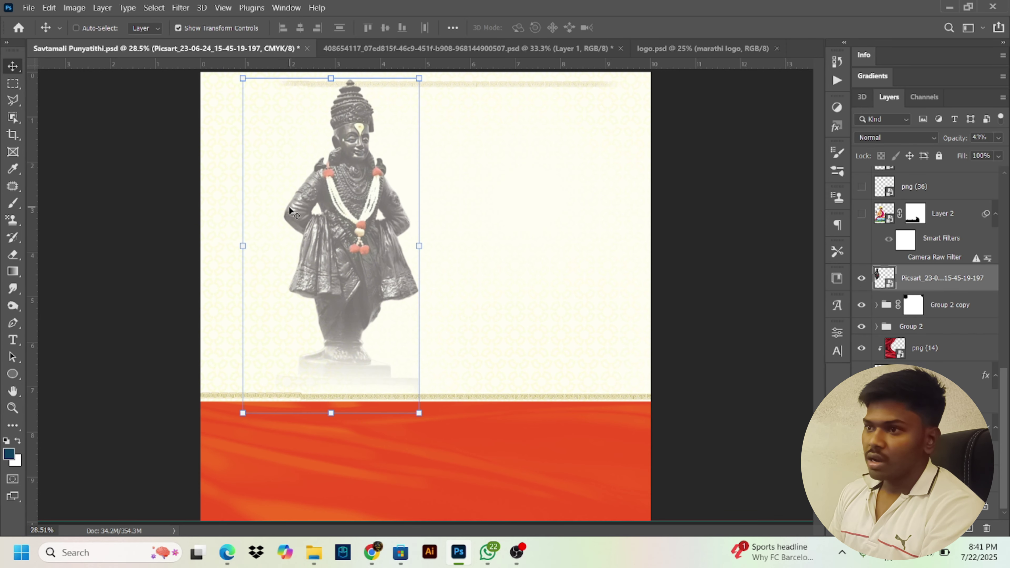
key(ctrl+z)
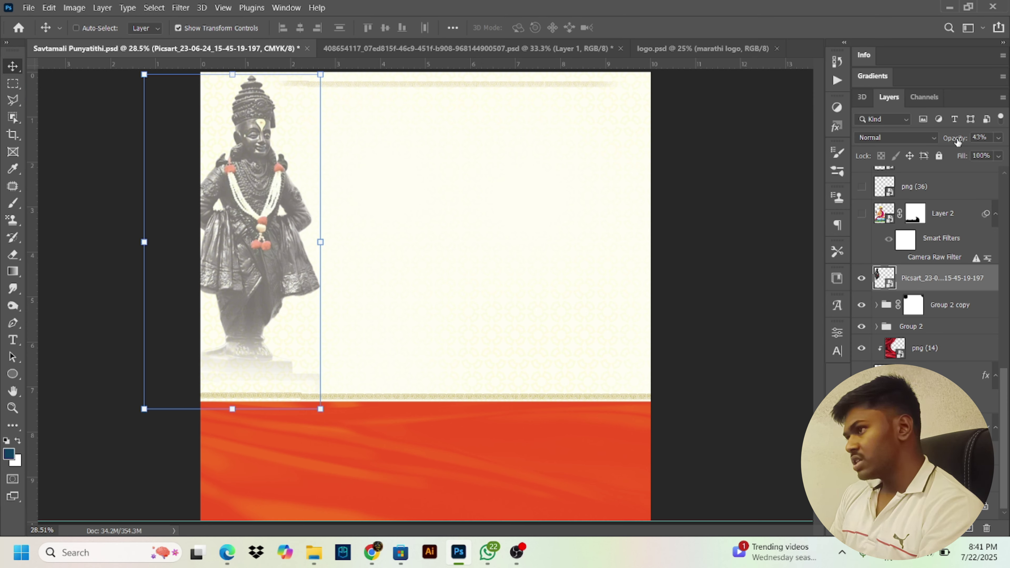
click(12, 391)
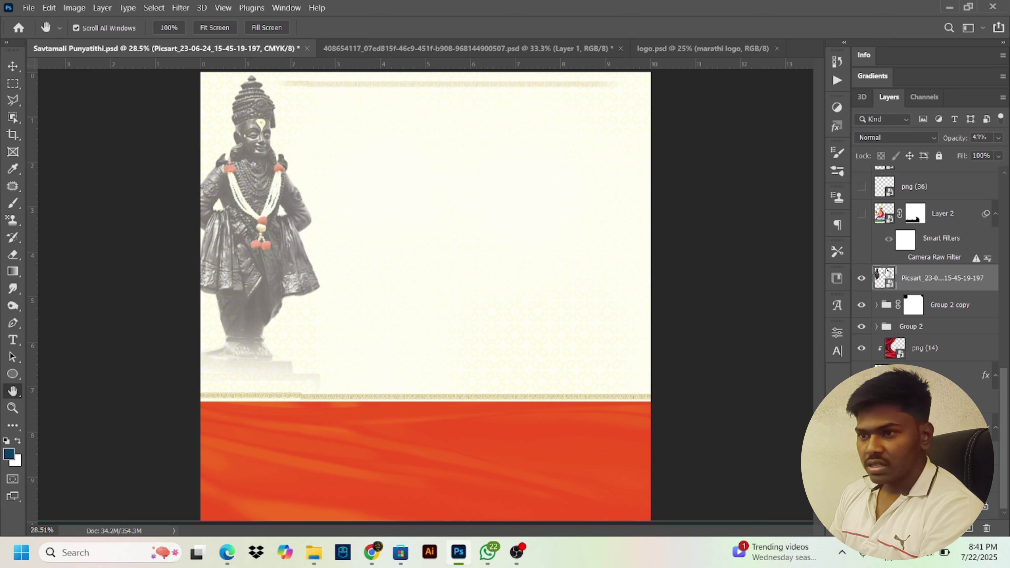
- Show the seated saint figure on Layer 2 in front of the statue, try shifting it slightly, and undo the move
scroll(871, 296, up, 3)
click(860, 267)
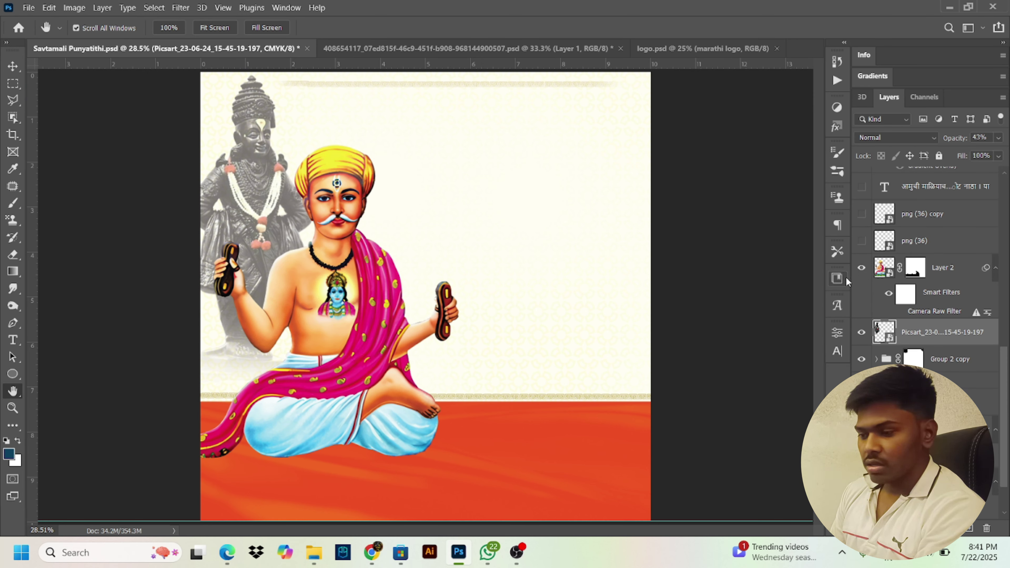
click(941, 273)
key(v)
mouse_move(337, 333)
mouse_down()
mouse_move(418, 321)
mouse_move(326, 347)
mouse_up()
key(ctrl+z)
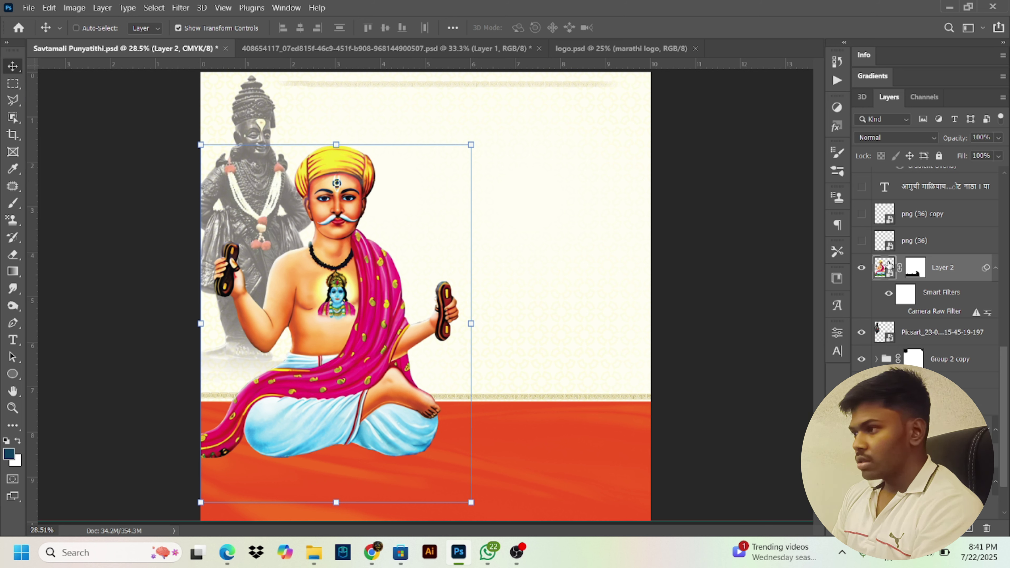
- Show the two ornamental dividers, png (36) and png (36) copy, in the poster's upper right area
click(863, 241)
click(915, 241)
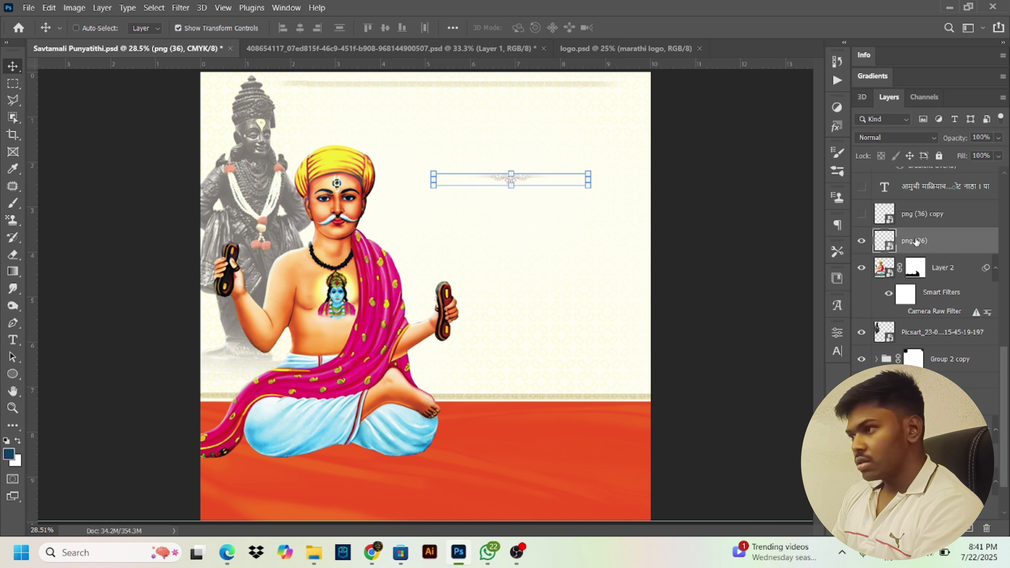
click(862, 215)
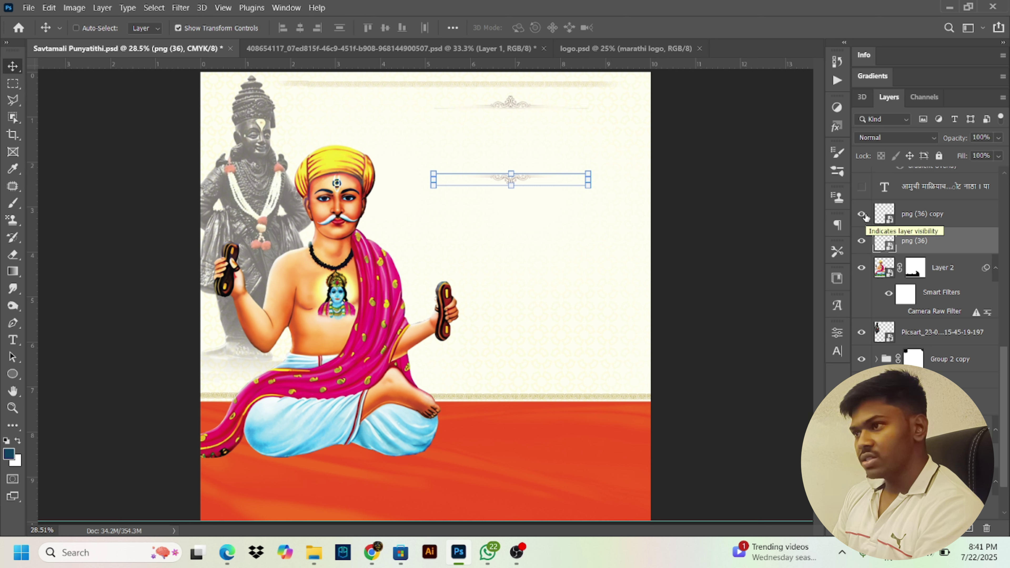
- Show the four-line Marathi verse between the two ornaments, select it, and bring it into close view
click(861, 186)
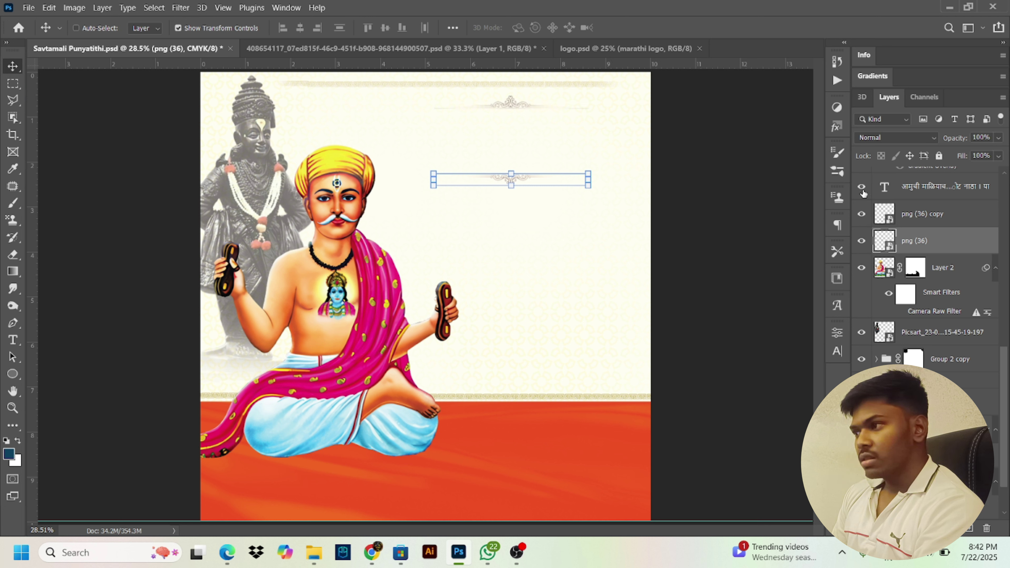
ctrl+click(528, 161)
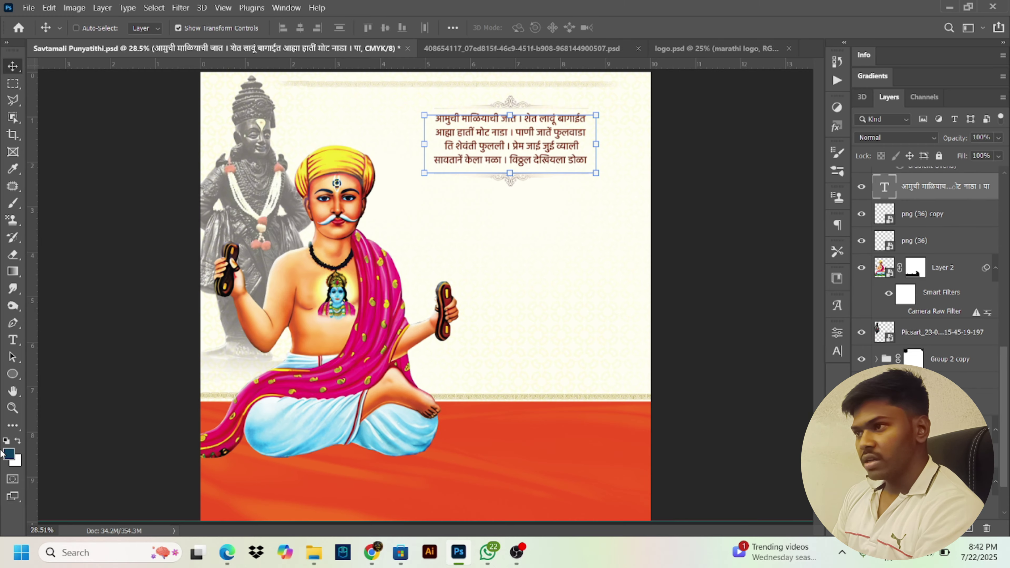
scroll(608, 218, up, 1)
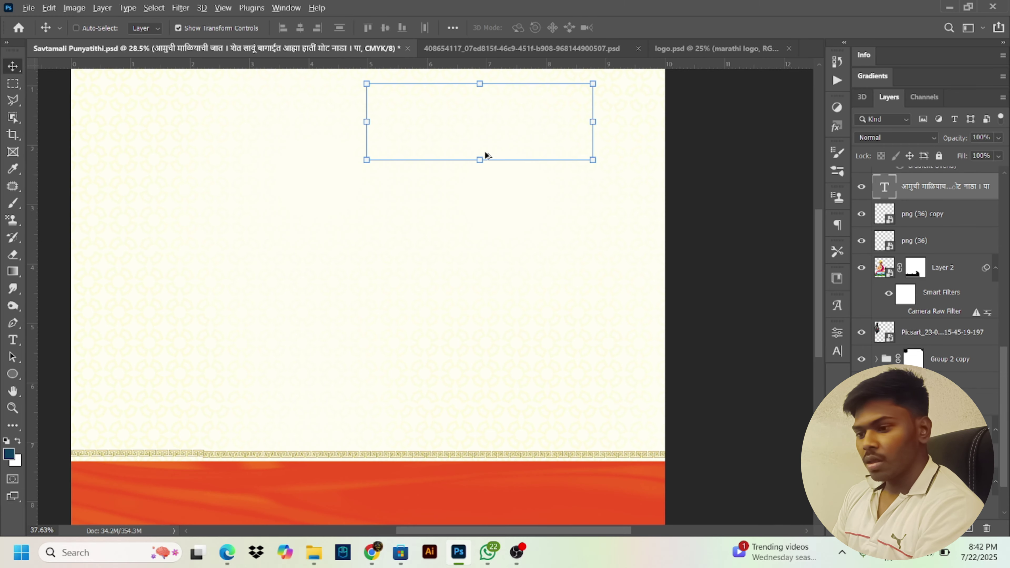
scroll(487, 155, up, 1)
scroll(441, 218, up, 1)
drag(469, 189, 466, 225)
scroll(466, 225, up, 1)
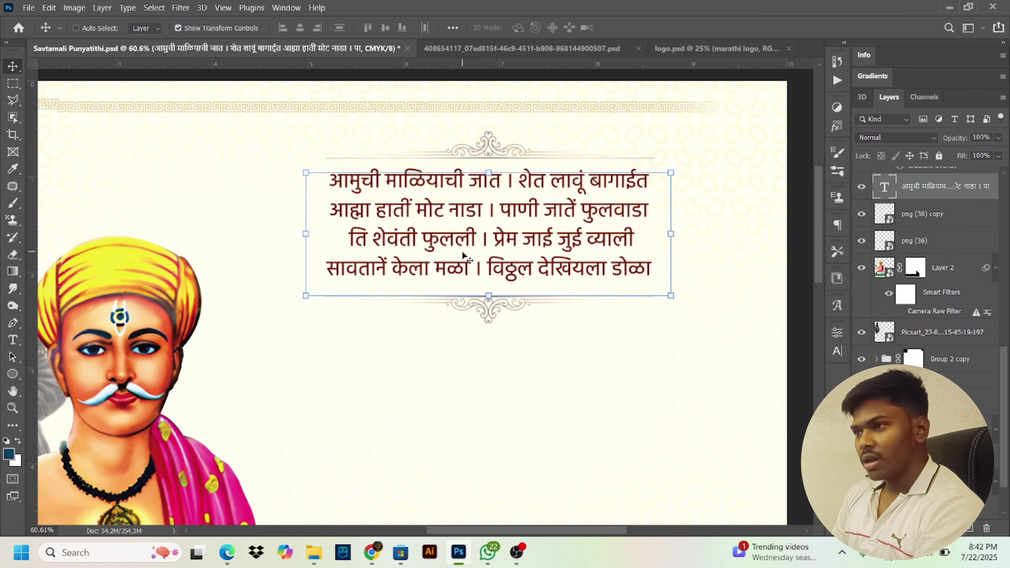
- Examine the verse's font settings by selecting part of its text, and return to a view of the whole poster
key(t)
click(481, 239)
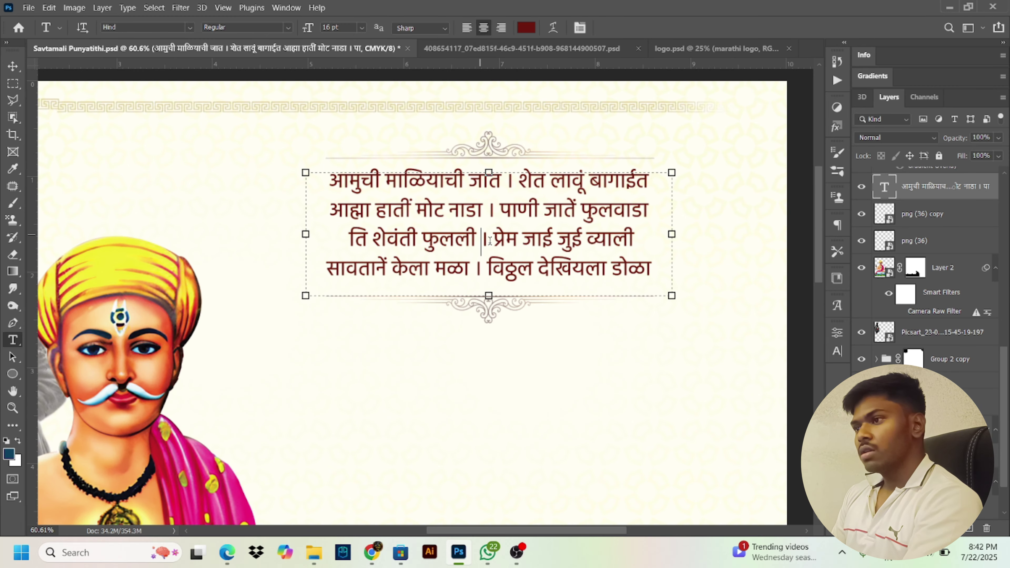
drag(541, 237, 382, 202)
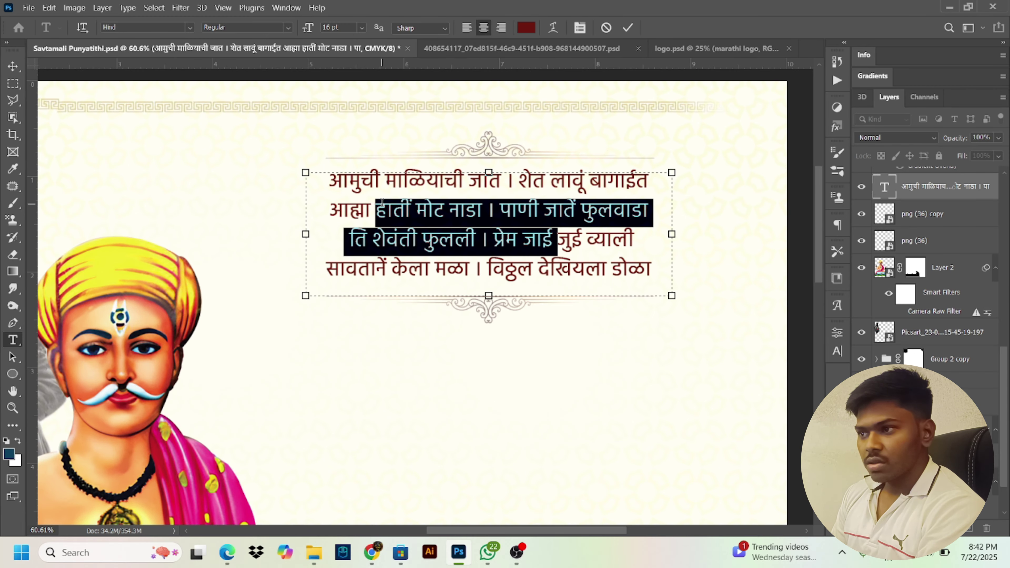
click(481, 240)
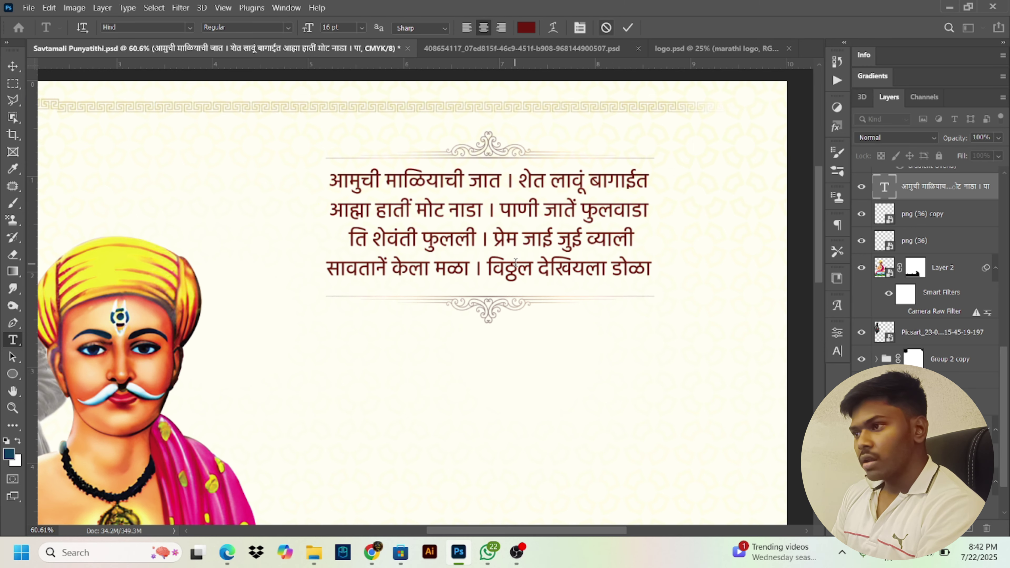
scroll(517, 267, down, 4)
scroll(518, 267, up, 5)
scroll(595, 306, down, 5)
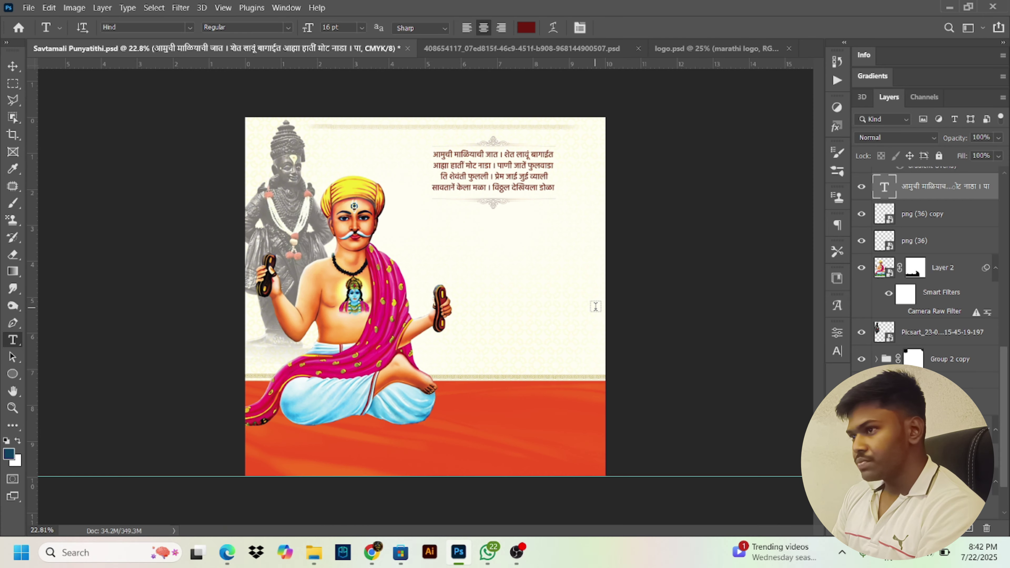
- Show the title श्री संत शिरोमणी सावतामाळी below the verse, open its text for a close look, and leave text editing
scroll(915, 258, up, 3)
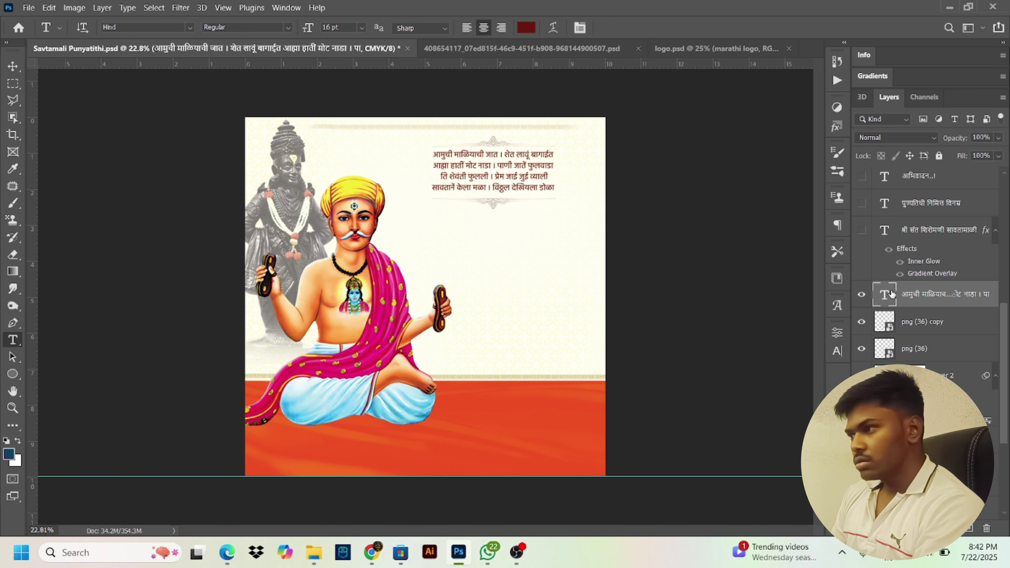
click(862, 230)
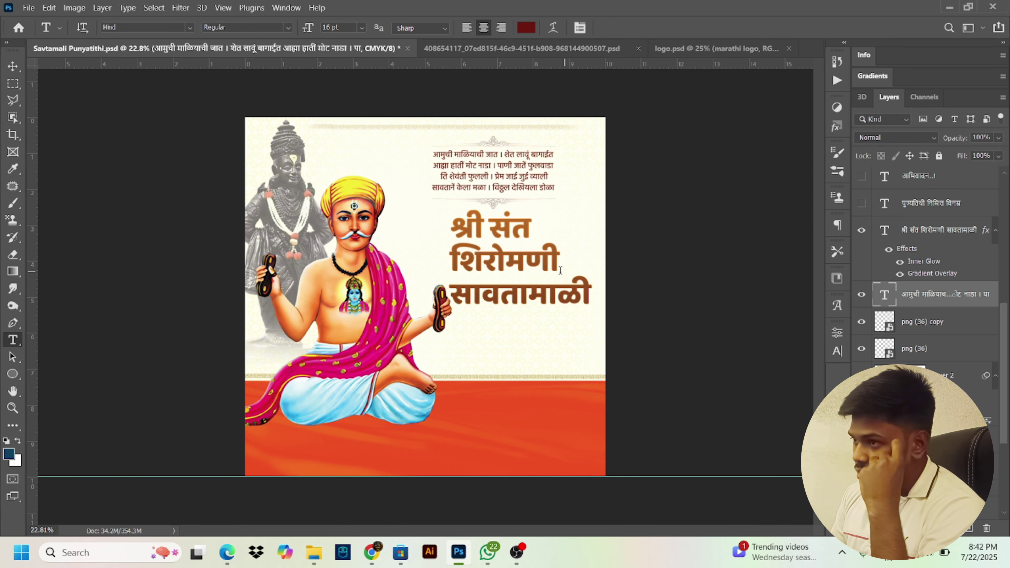
click(493, 291)
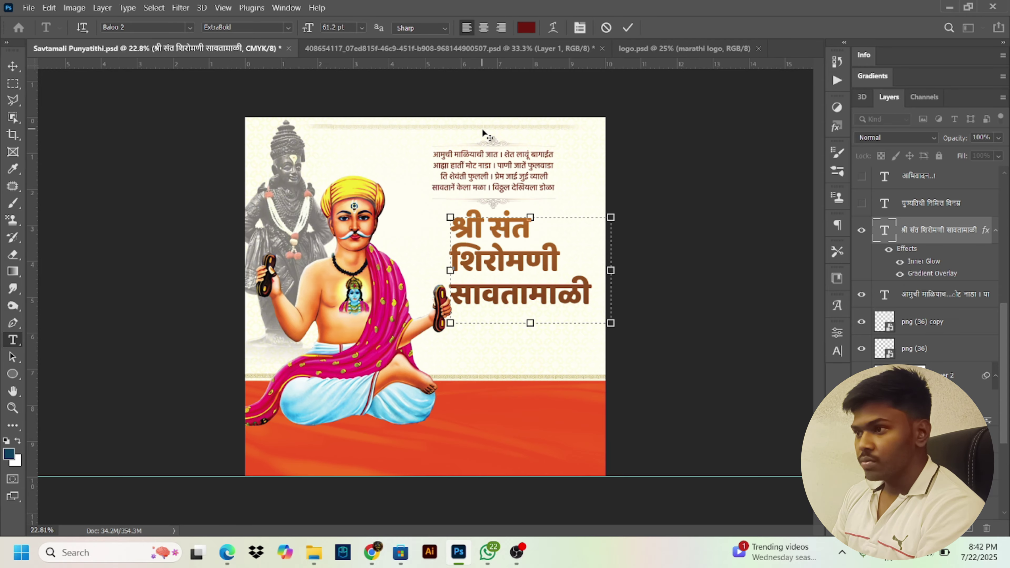
scroll(479, 174, up, 2)
scroll(480, 174, up, 3)
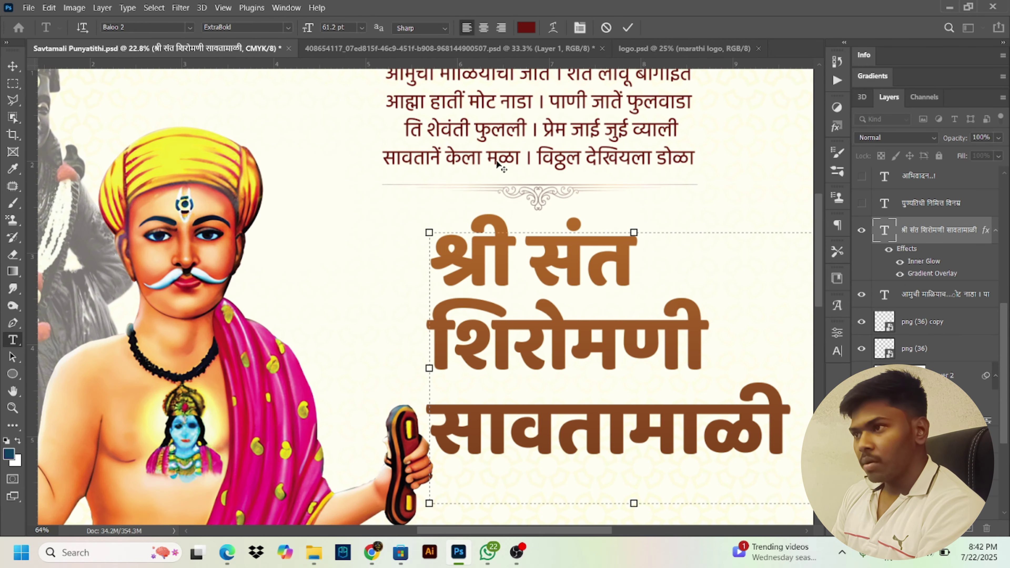
click(606, 28)
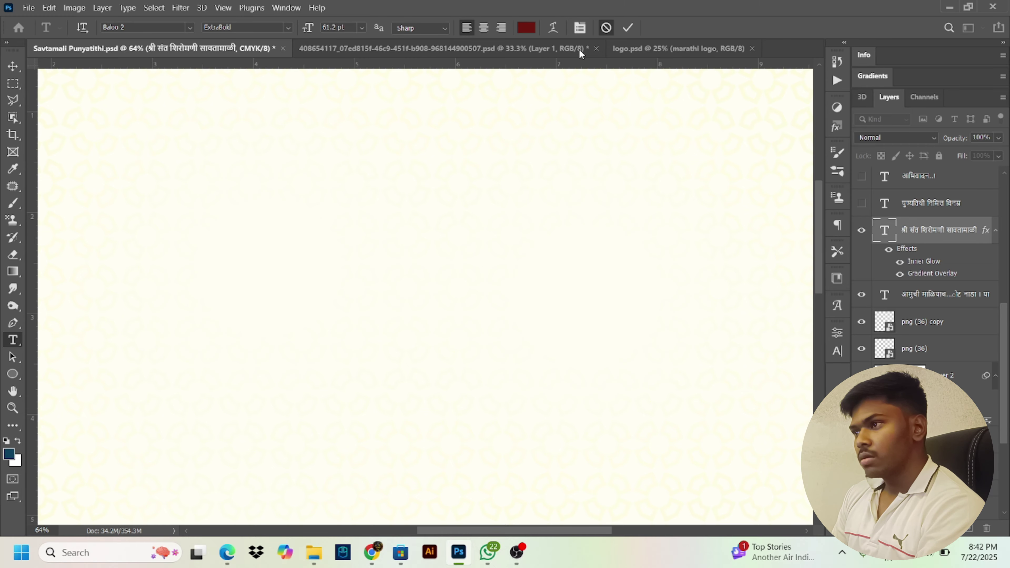
scroll(606, 229, down, 4)
click(606, 27)
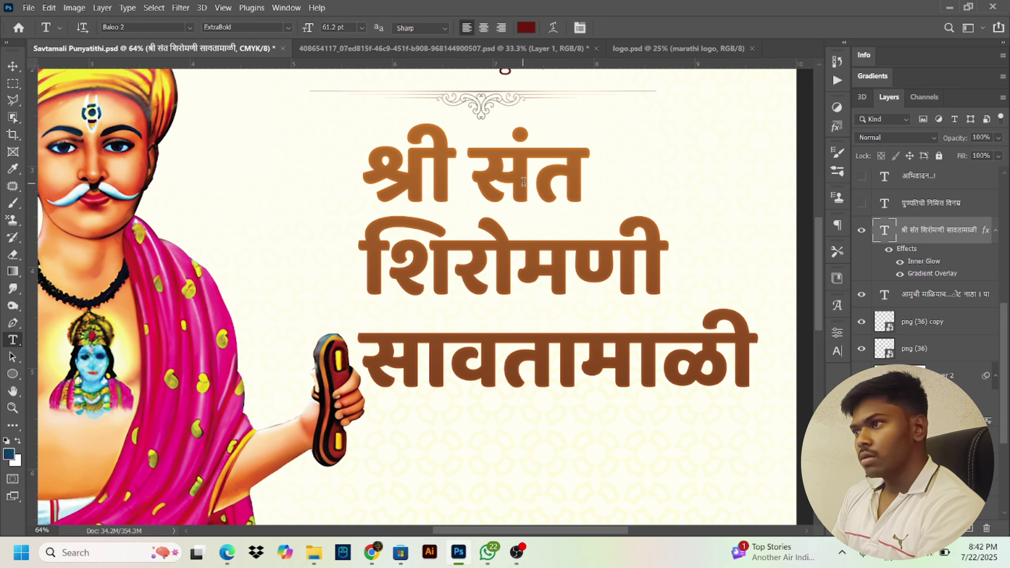
- Examine the title's text settings by selecting its three lines and opening its text colour, keeping the colour as it is
click(502, 223)
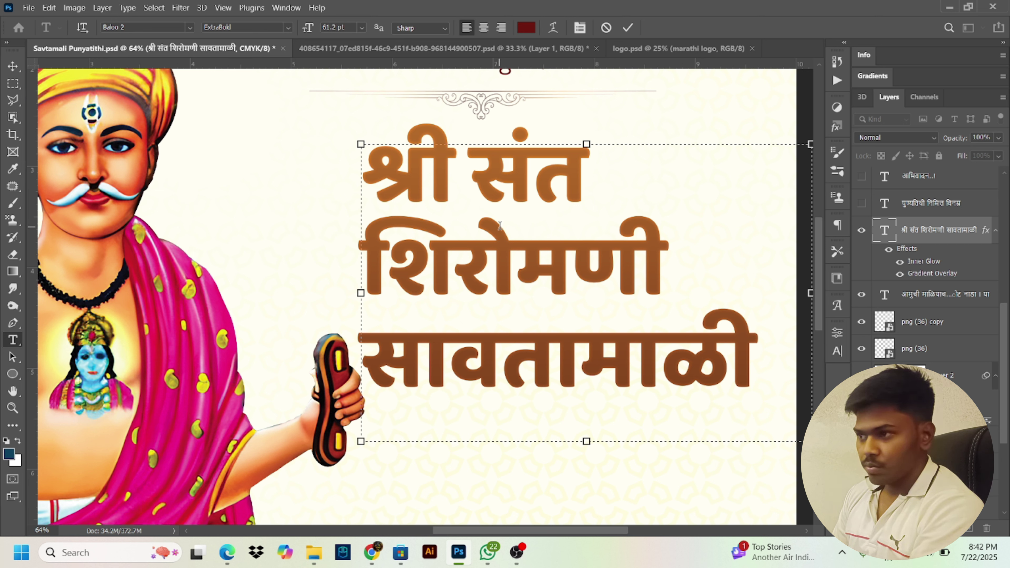
drag(756, 364, 324, 119)
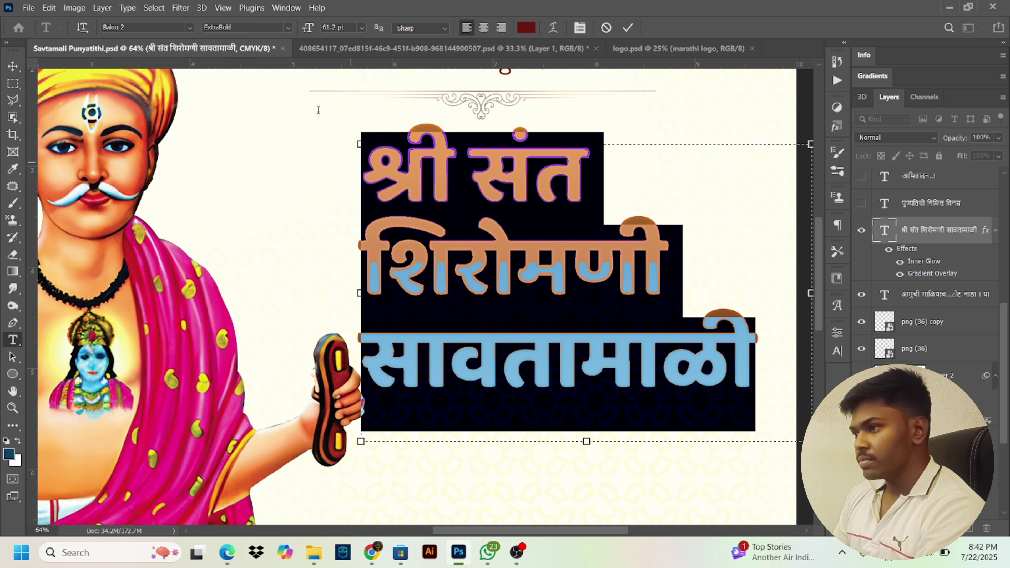
click(544, 151)
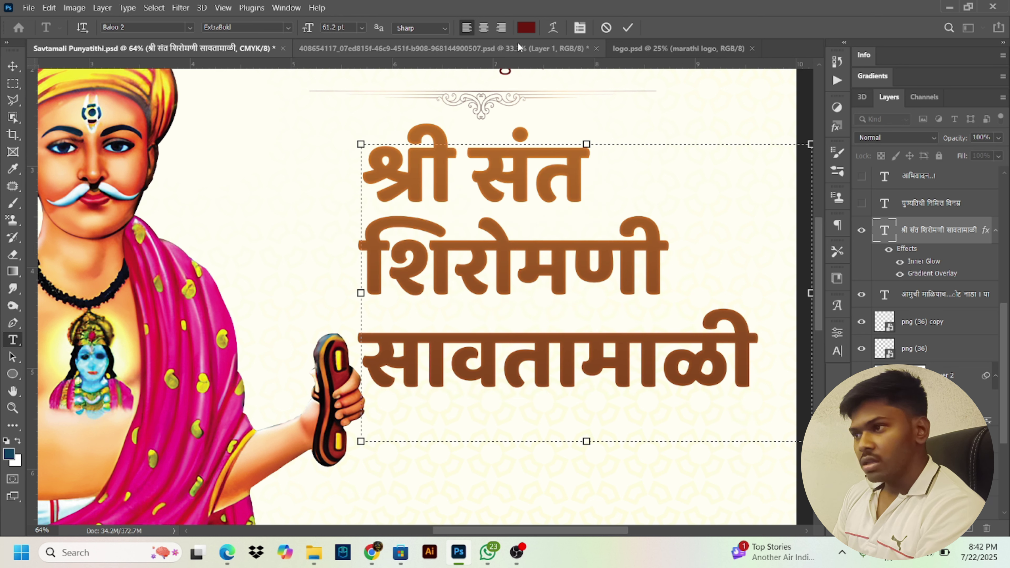
click(527, 28)
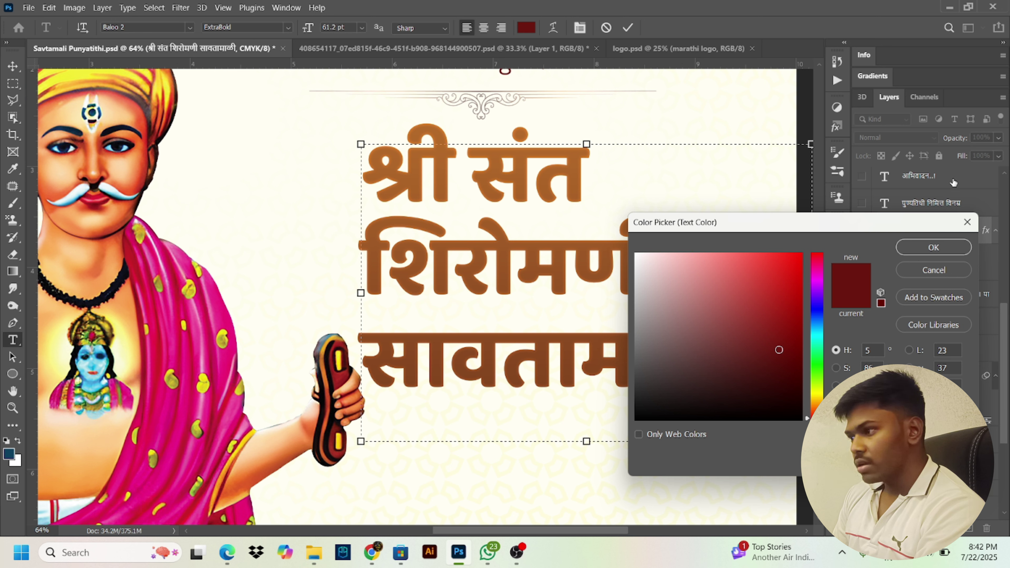
click(927, 249)
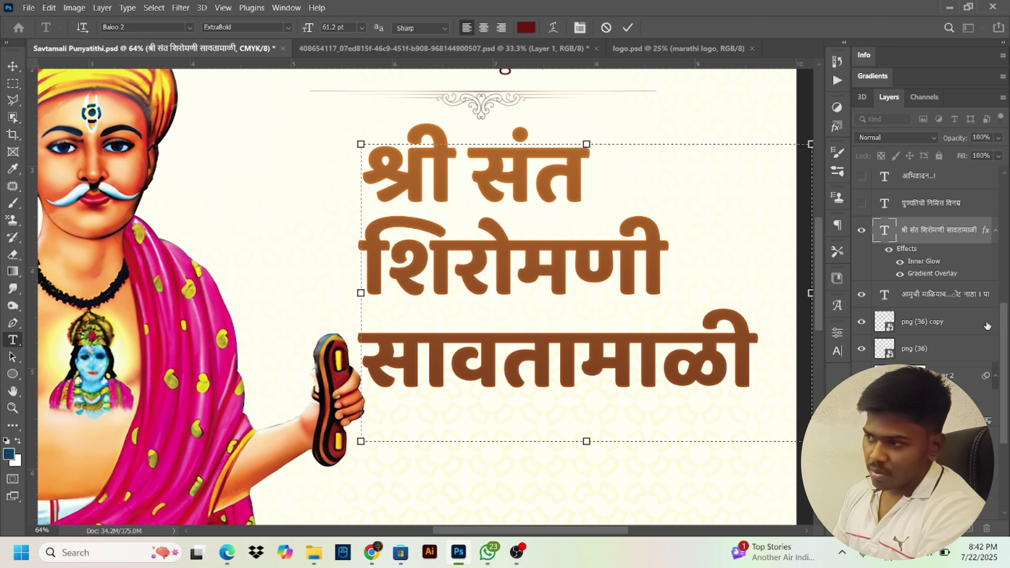
- Show the text lines पुण्यतिथी निमित्त विनम्र and आभिवादन..! below the title, checking the first line's text settings
drag(999, 322, 999, 276)
click(862, 310)
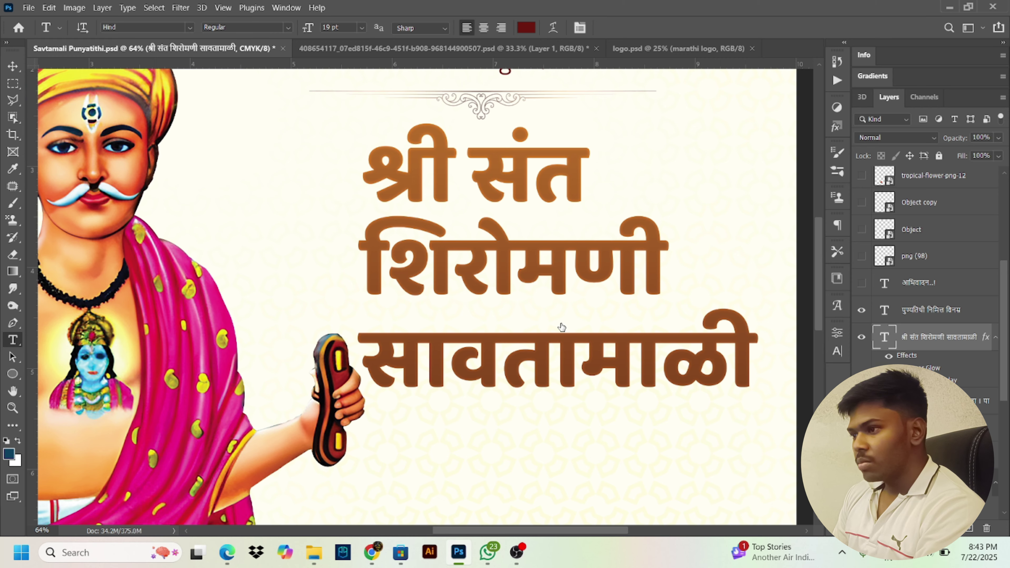
scroll(759, 327, down, 5)
click(918, 309)
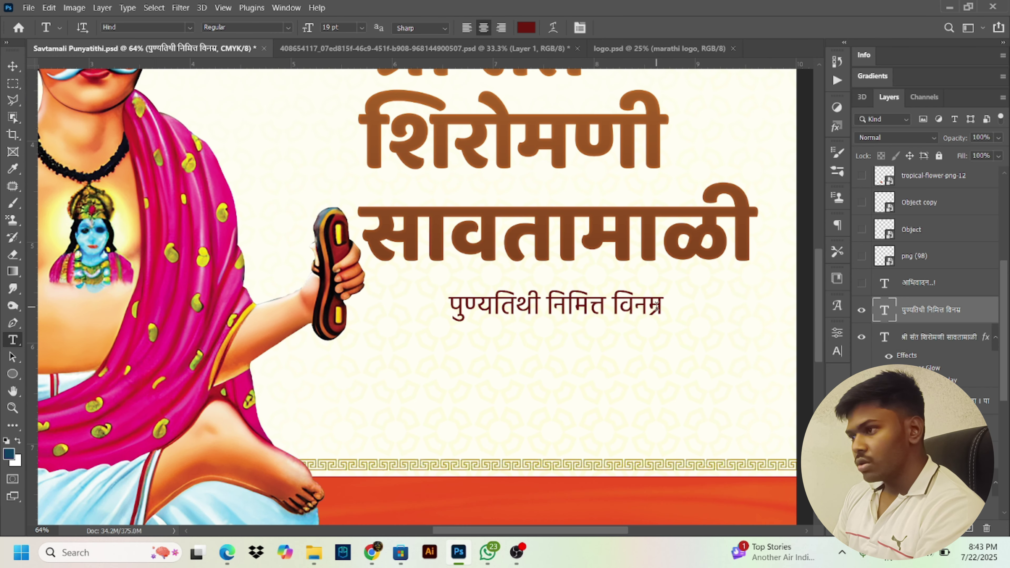
click(612, 313)
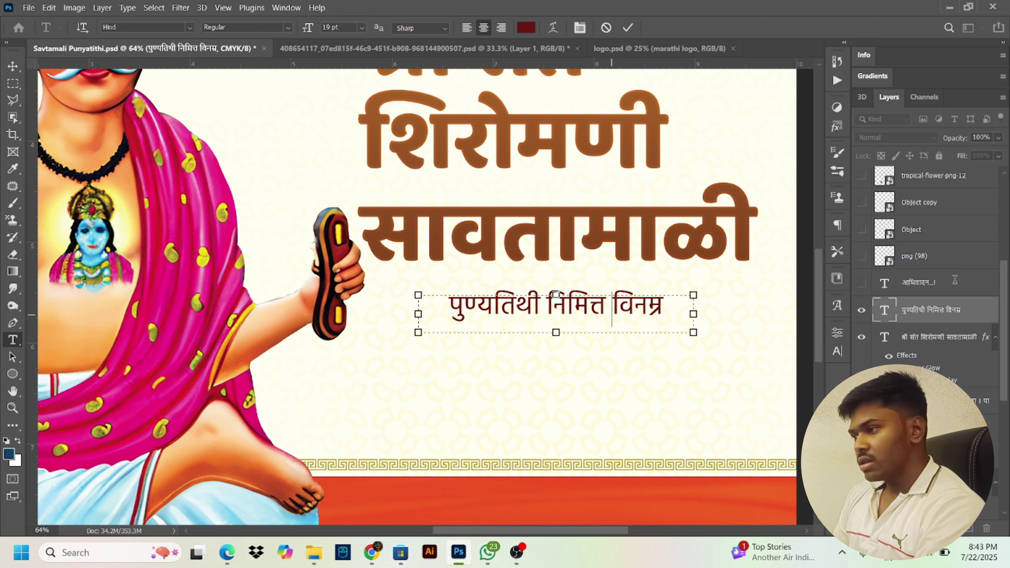
click(861, 283)
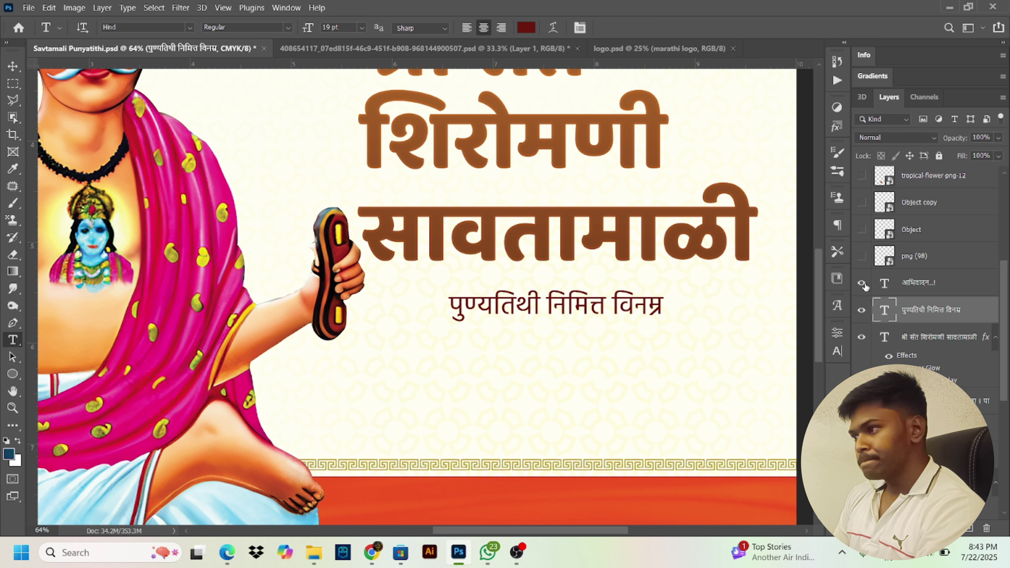
- Toggle the आभिवादन..! line off and on, open its text to check the font settings, and leave text editing
click(863, 283)
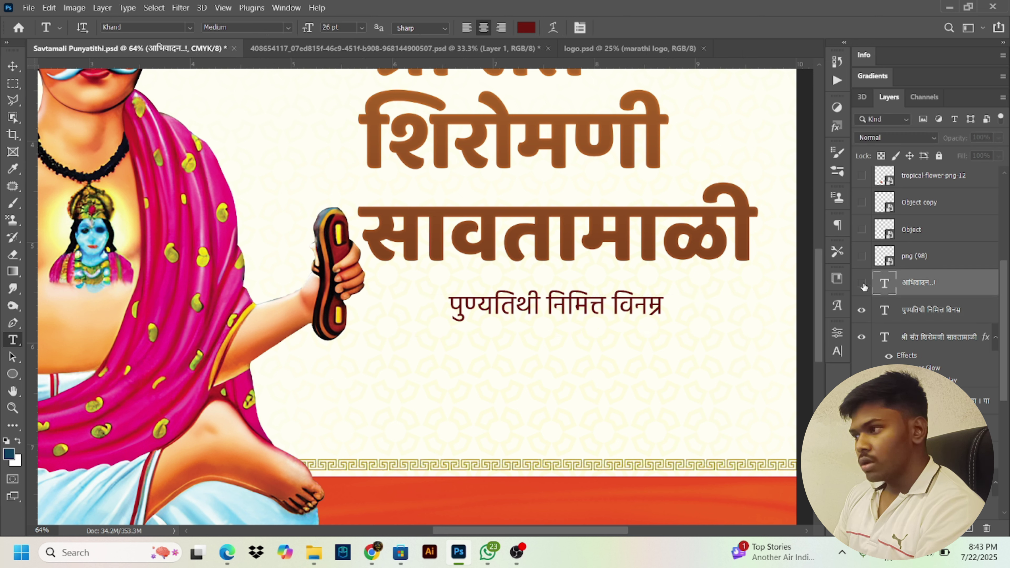
click(862, 283)
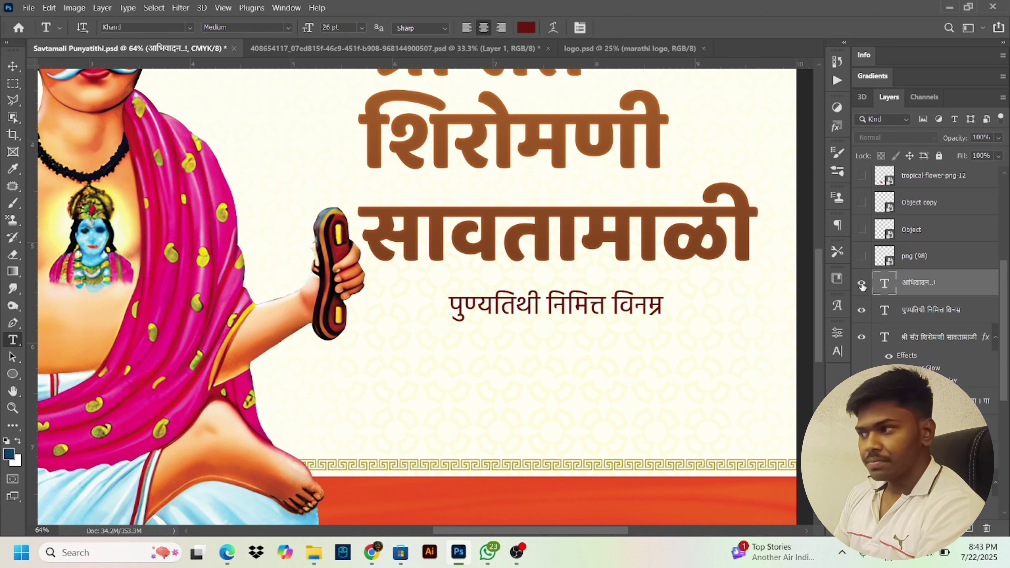
click(862, 284)
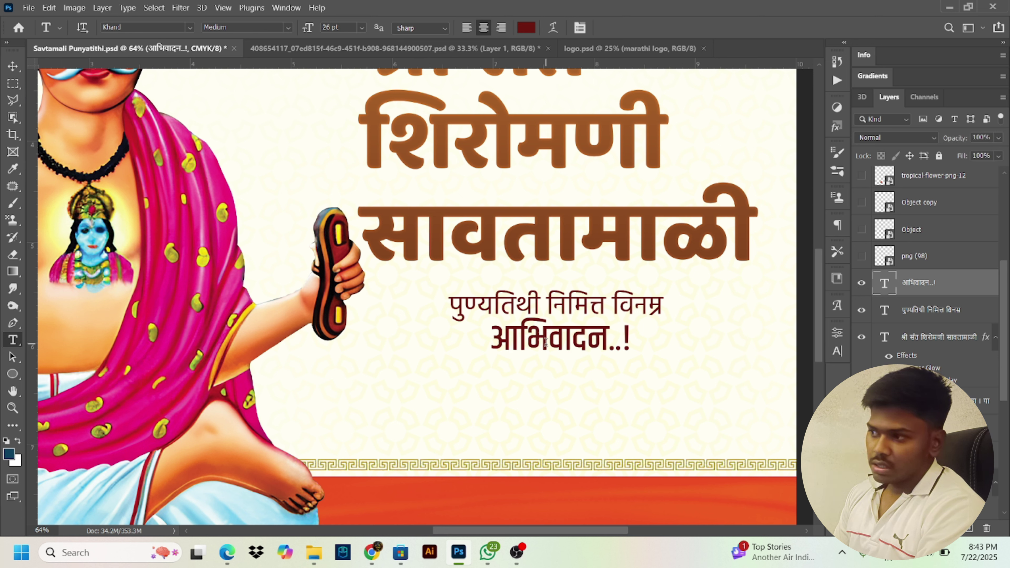
click(555, 339)
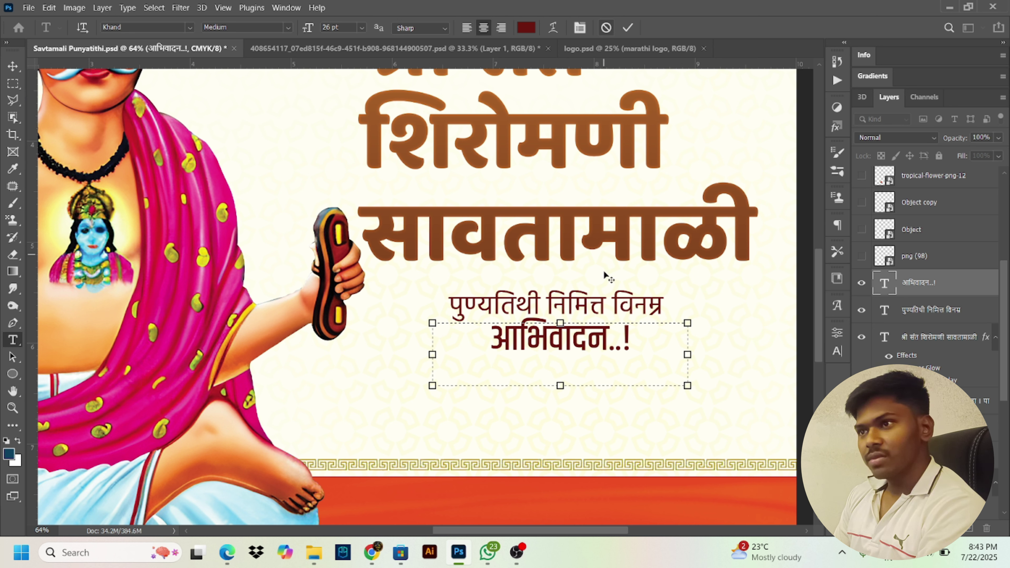
click(607, 30)
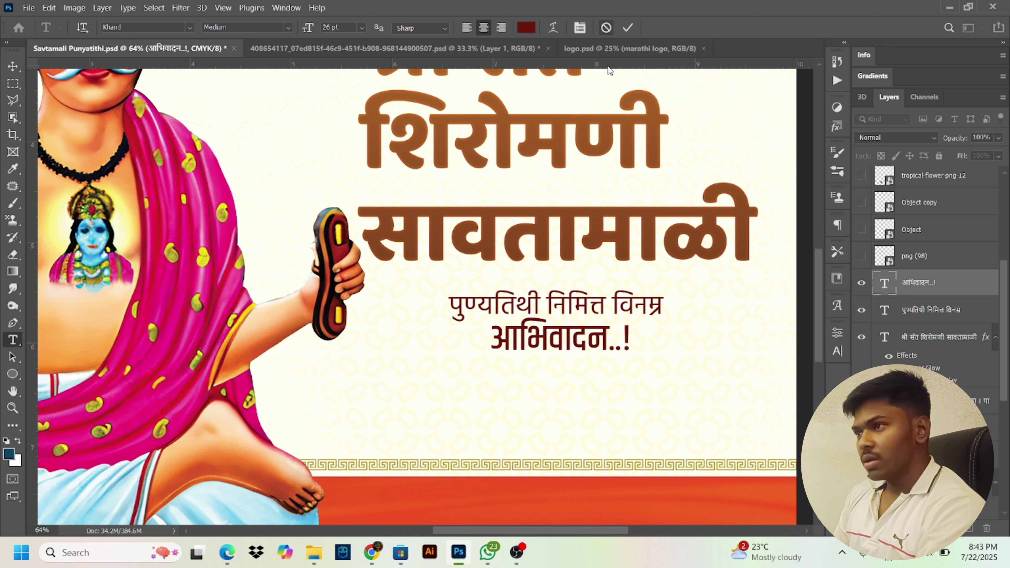
- Show the pink orchid layer png (98) below the आभिवादन..! line and return to a view of the whole poster
click(862, 256)
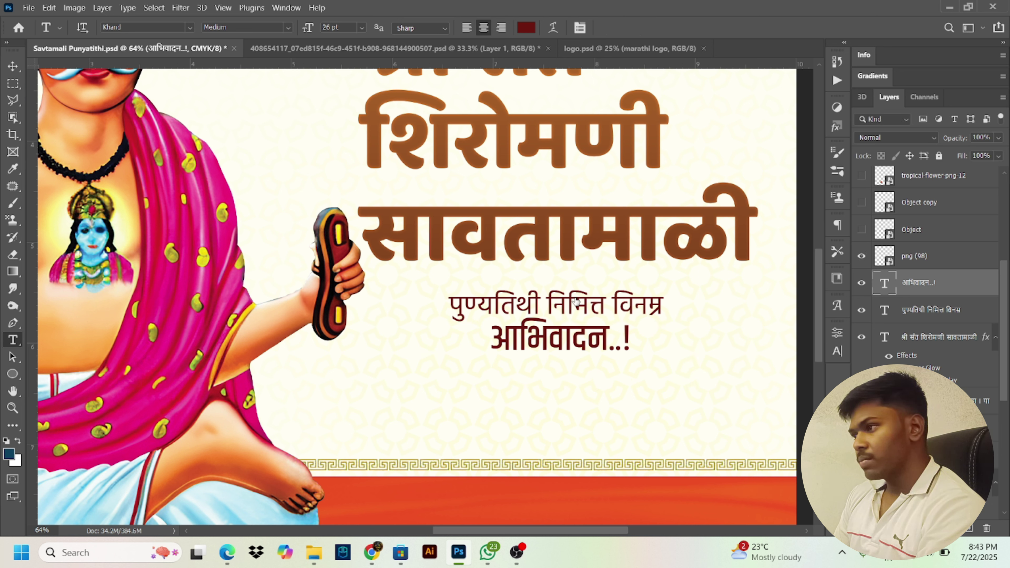
scroll(563, 331, down, 1)
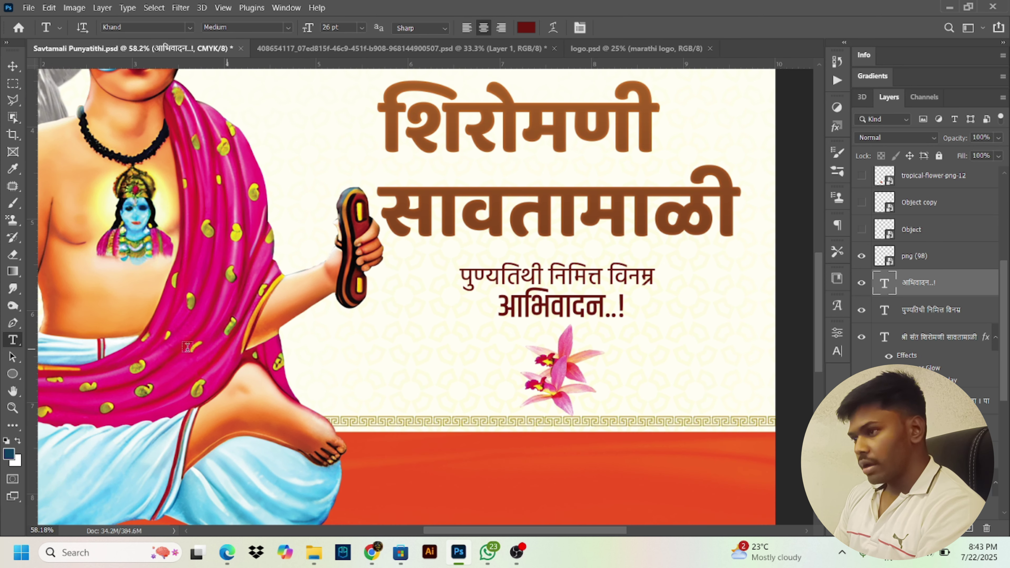
click(13, 392)
scroll(620, 286, down, 12)
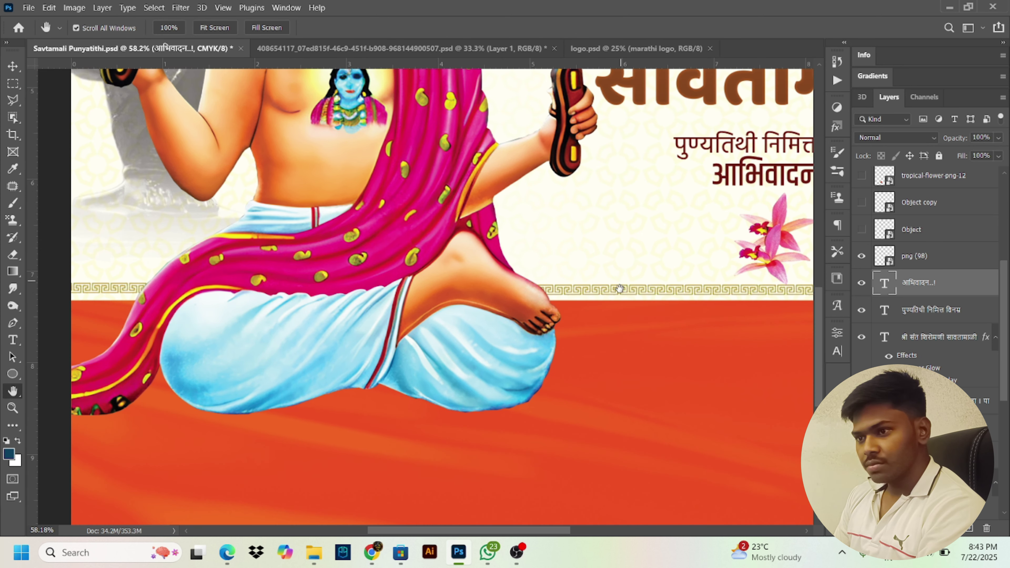
scroll(401, 336, up, 3)
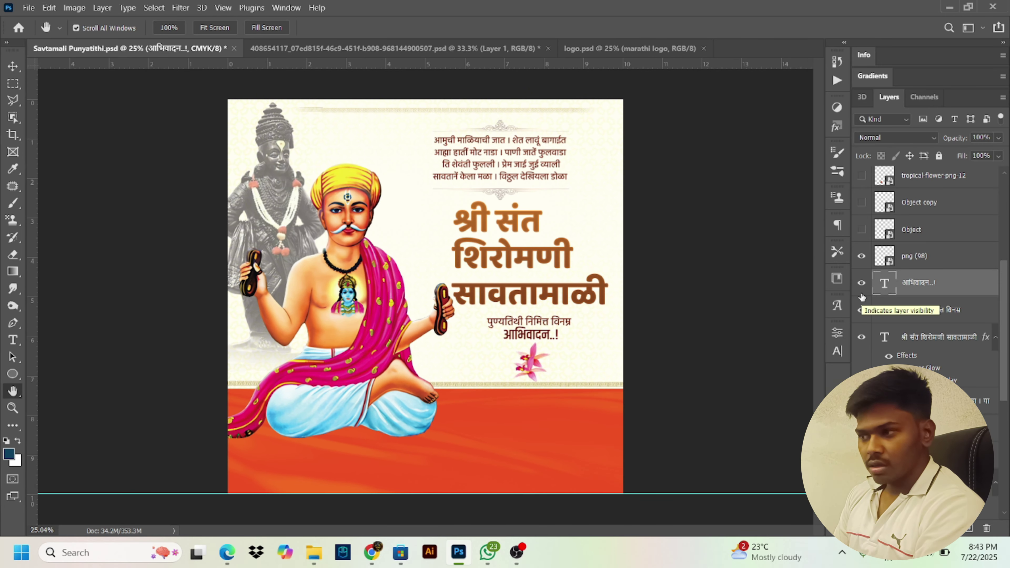
- Show the two white daisies, layers Object and Object copy, below the seated figure
click(861, 230)
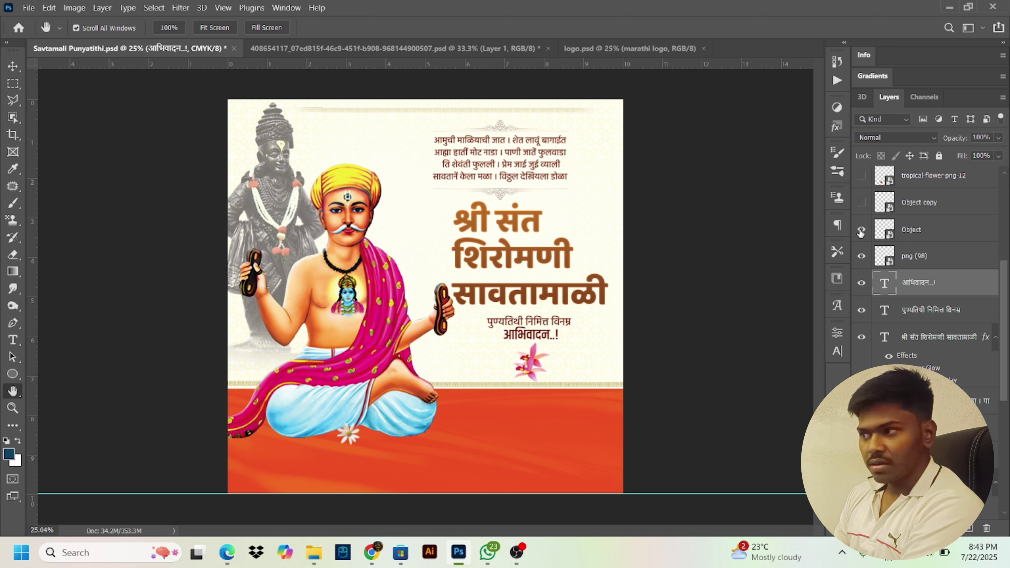
click(917, 233)
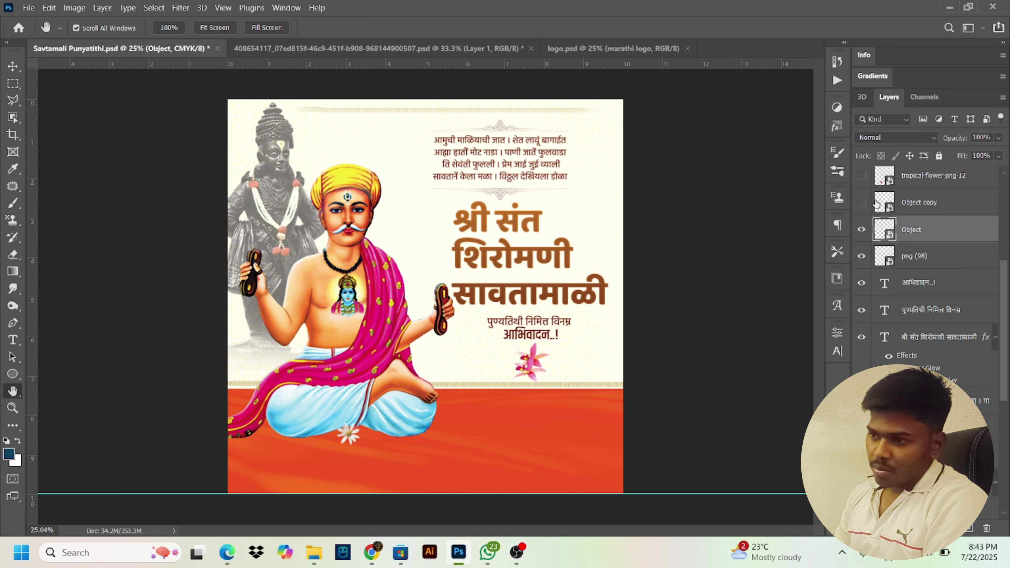
click(863, 202)
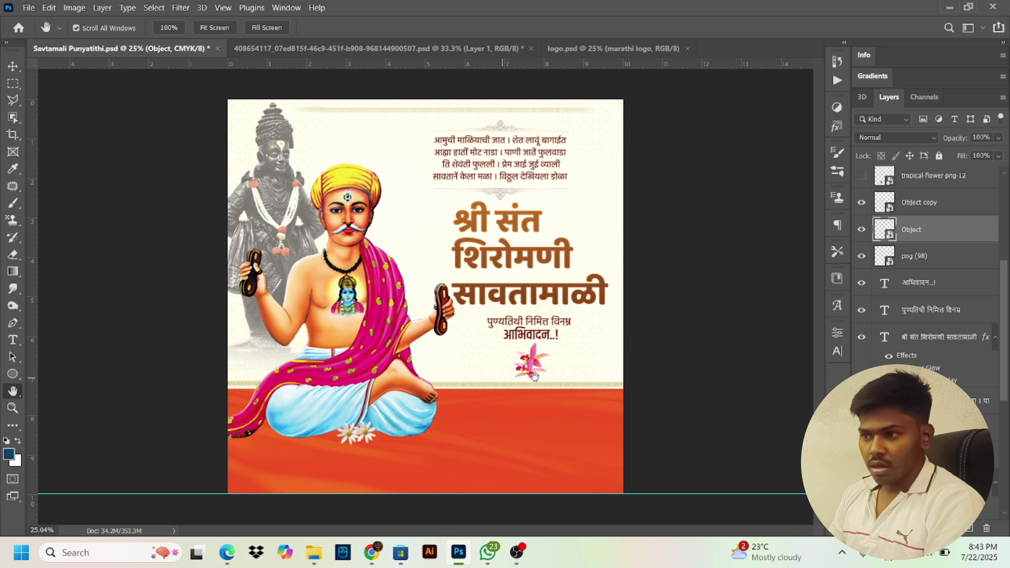
- Show the tropical-flower-png-12 bunch over the daisies for comparison and hide it again
scroll(927, 230, up, 5)
click(864, 311)
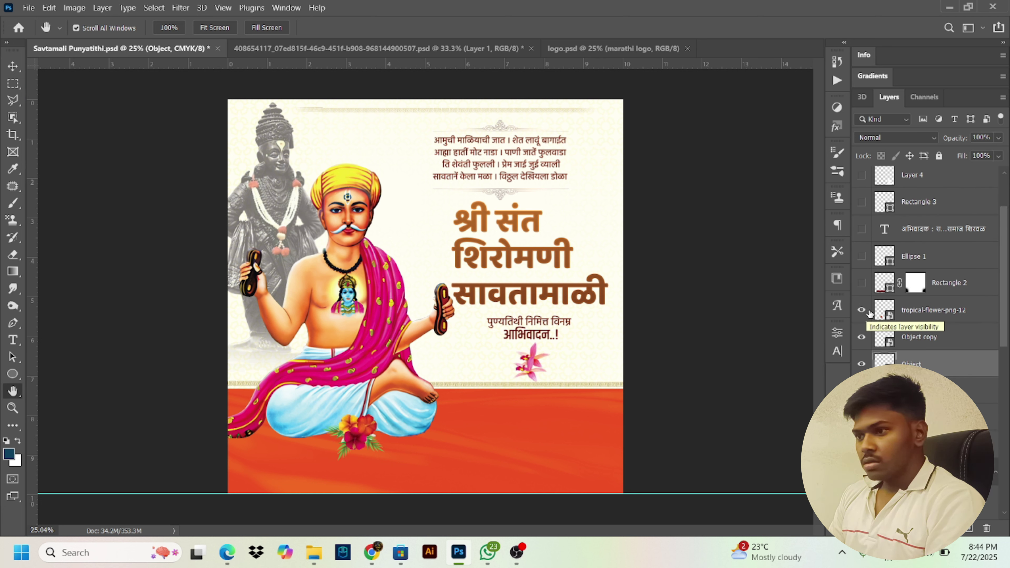
click(862, 313)
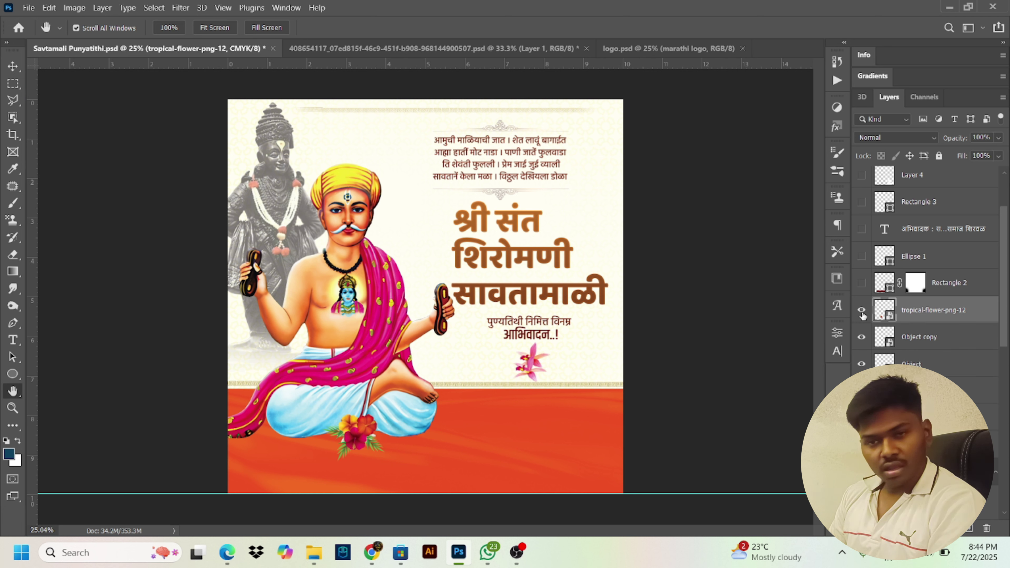
click(862, 311)
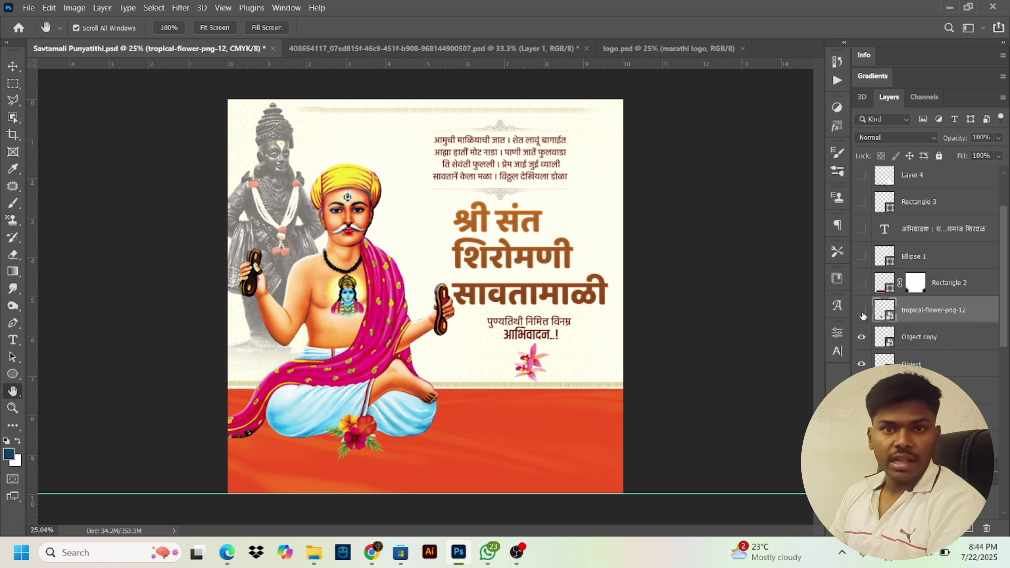
- Show the red band Rectangle 2 near the poster's lower edge, select its layer, and inspect the band up close
click(861, 289)
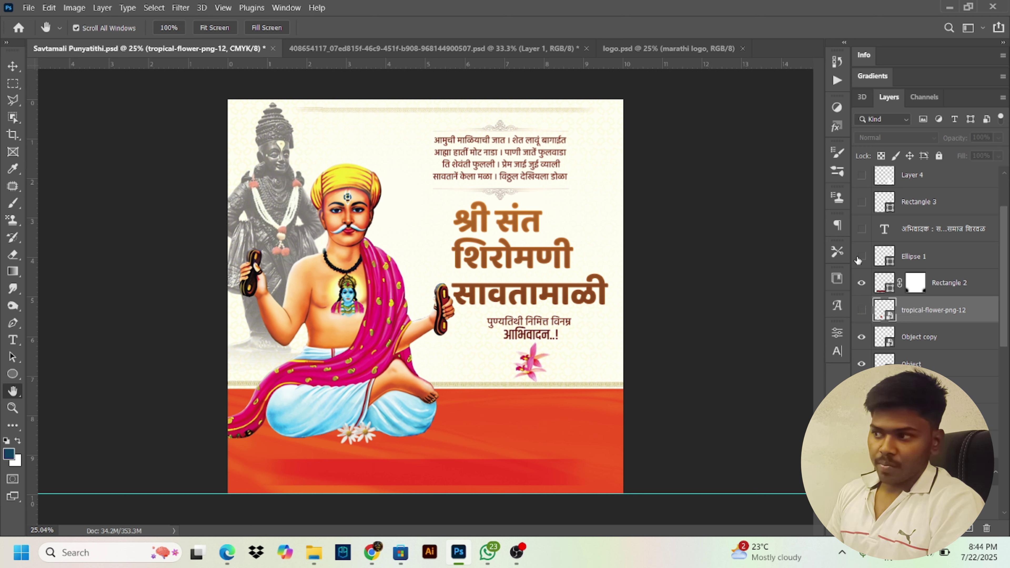
click(944, 282)
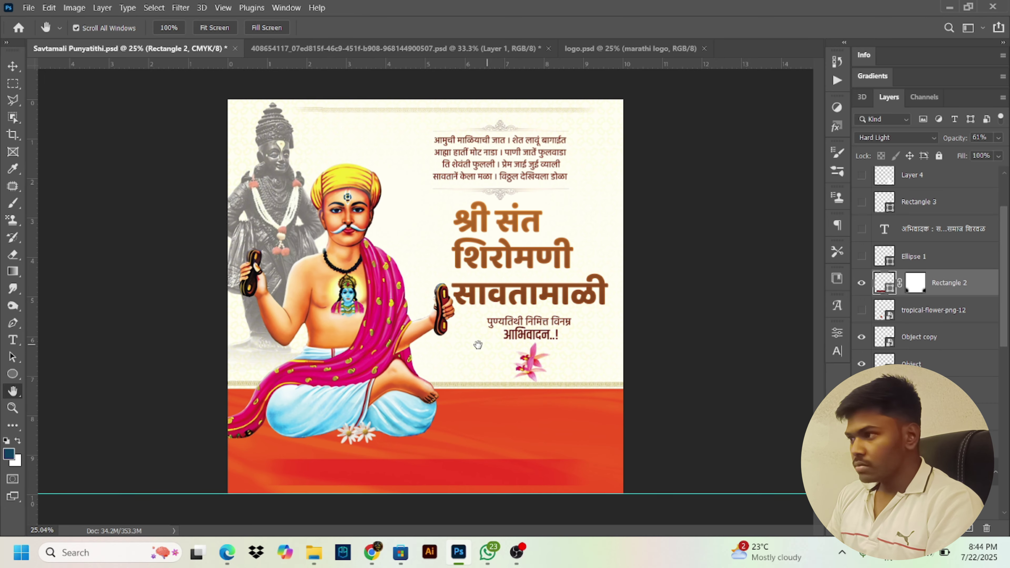
scroll(342, 445, up, 1)
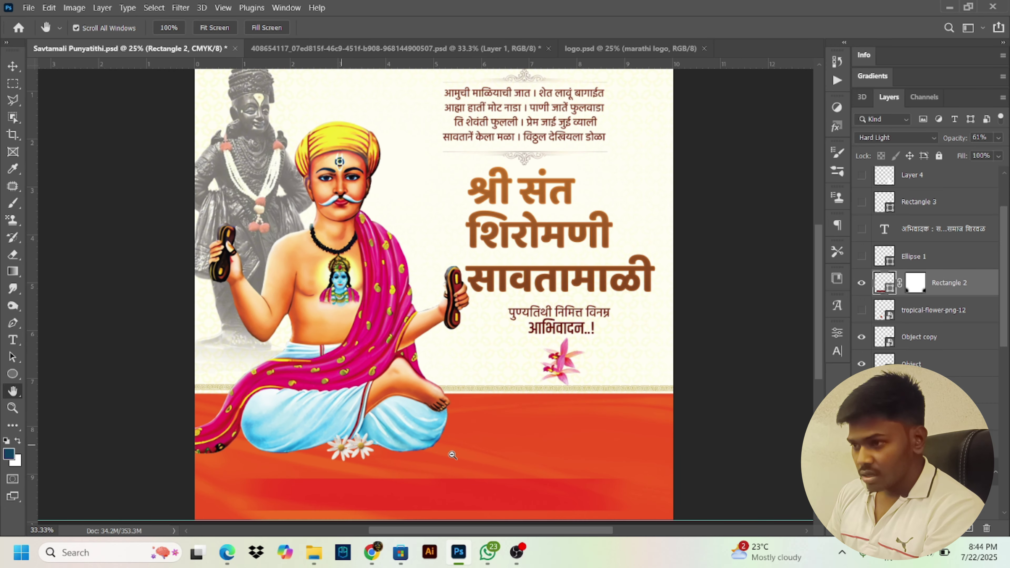
scroll(452, 454, up, 1)
scroll(449, 453, down, 3)
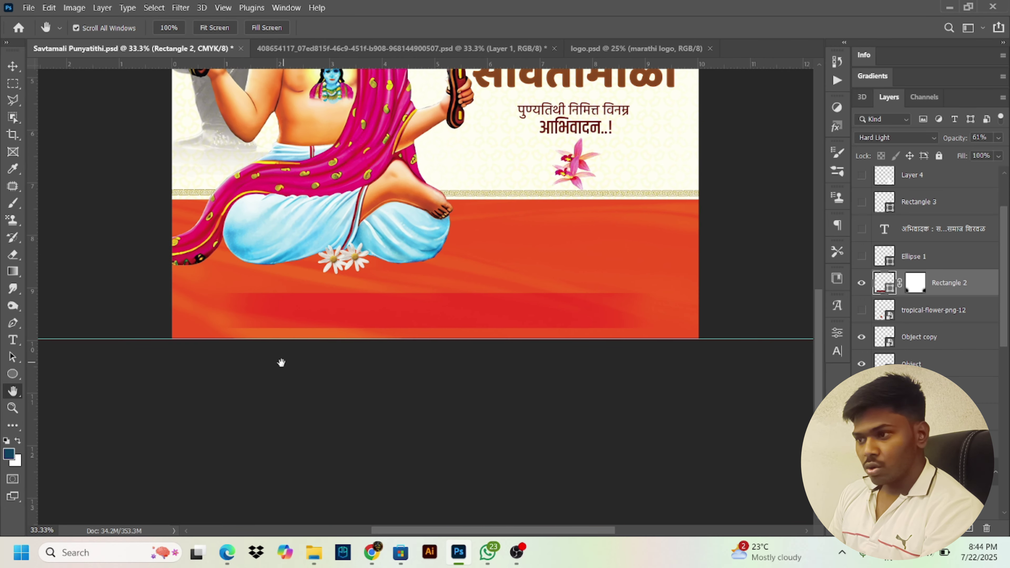
scroll(251, 355, up, 2)
scroll(500, 299, down, 2)
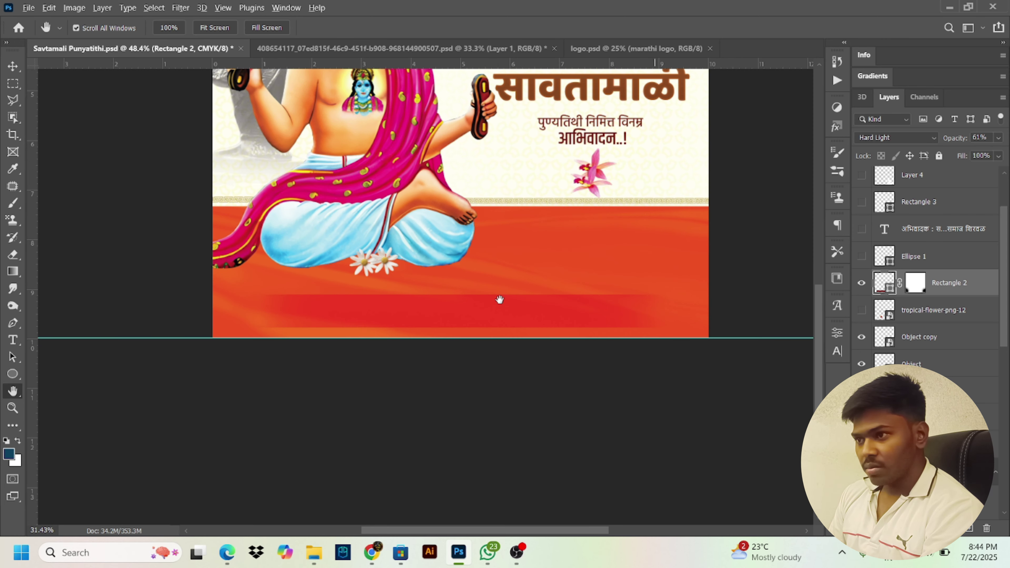
- Show the yellow dot Ellipse 1 at the start of the red band, select its layer, and inspect it up close
click(860, 254)
click(925, 251)
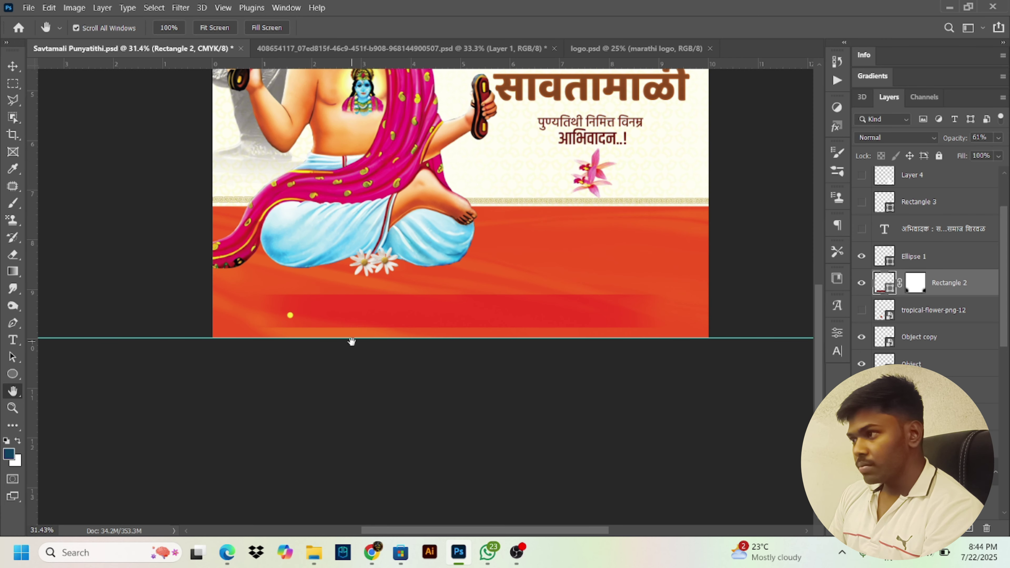
scroll(268, 326, up, 1)
scroll(292, 328, up, 4)
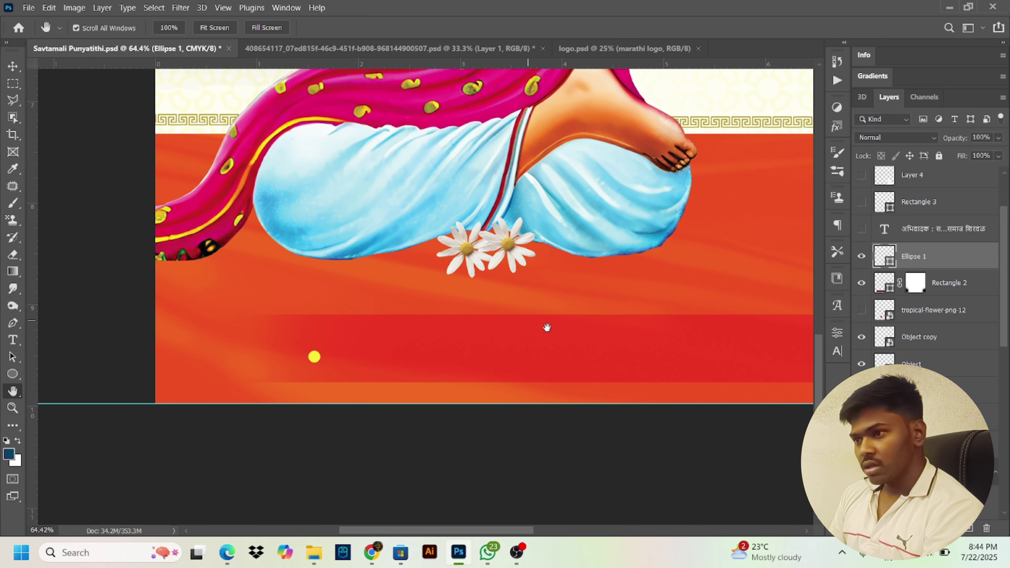
scroll(576, 322, down, 3)
drag(607, 332, 431, 365)
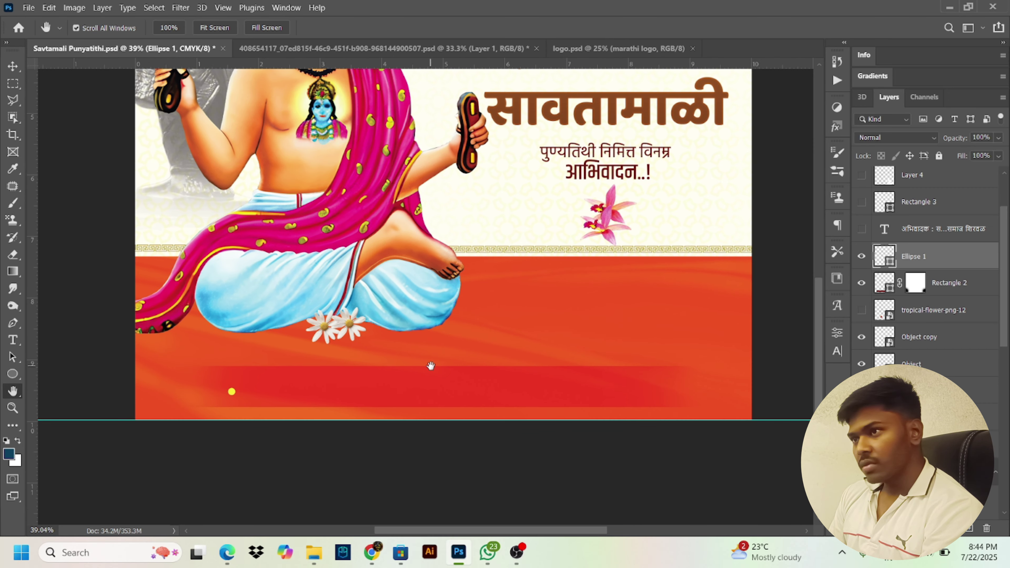
- Show the text अभिवादक : समस्त माळी समाज शिरवळ on the red band and view the whole poster
click(865, 230)
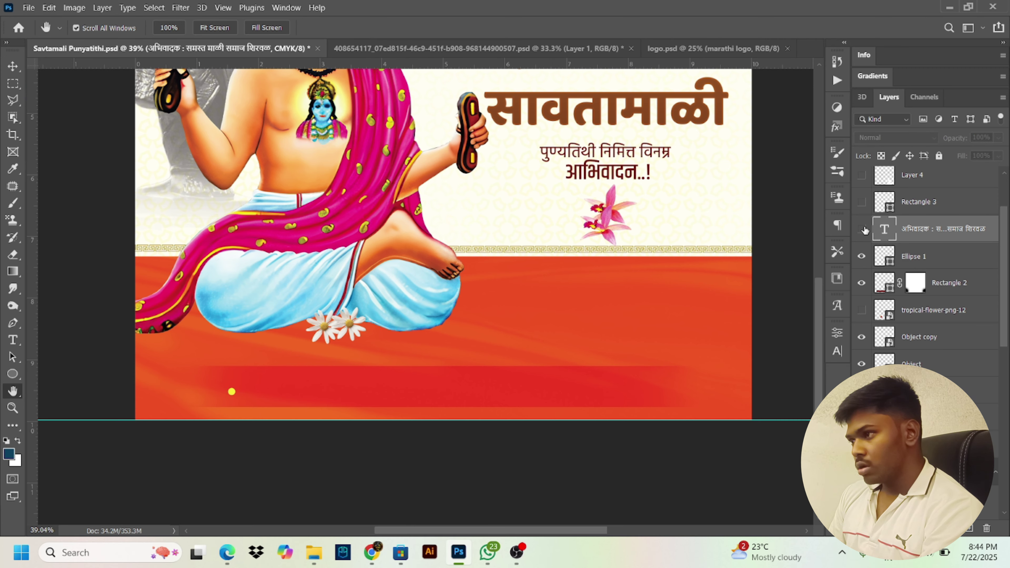
click(861, 230)
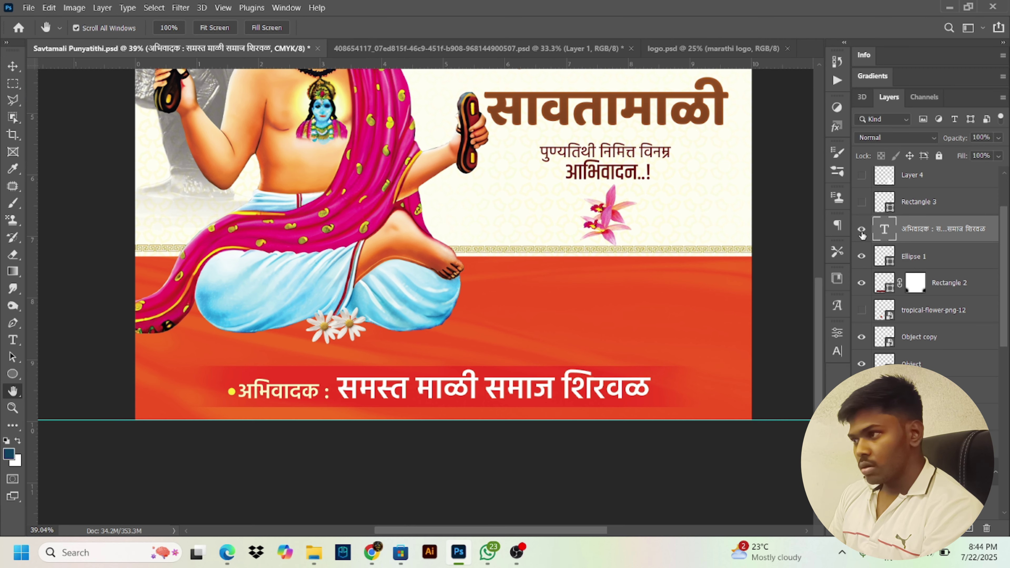
drag(363, 396, 326, 398)
key(ctrl+0)
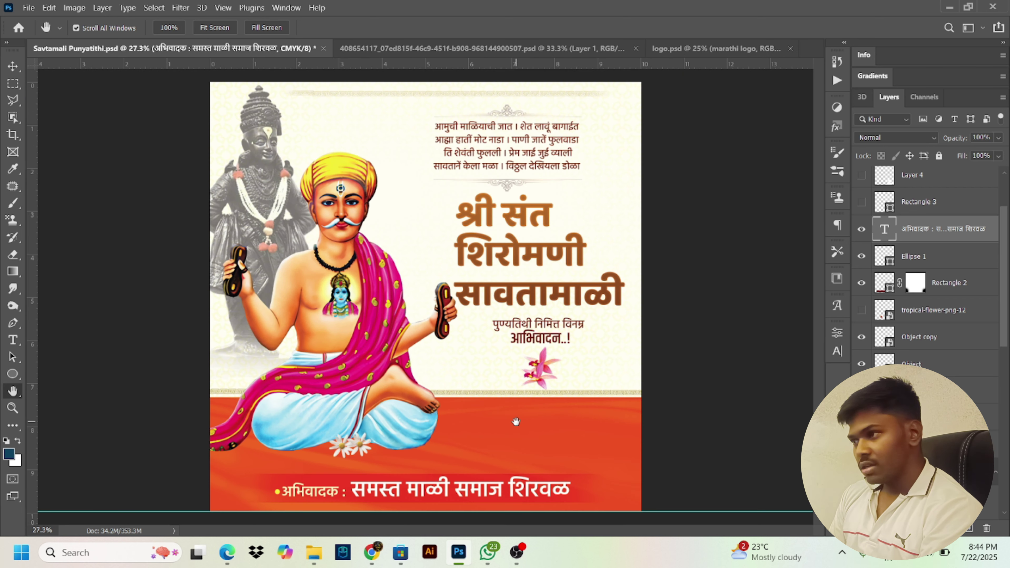
- Show the white strip Rectangle 3 along the poster's lower edge, toggling the red band Rectangle 2 off and on
click(861, 282)
click(861, 201)
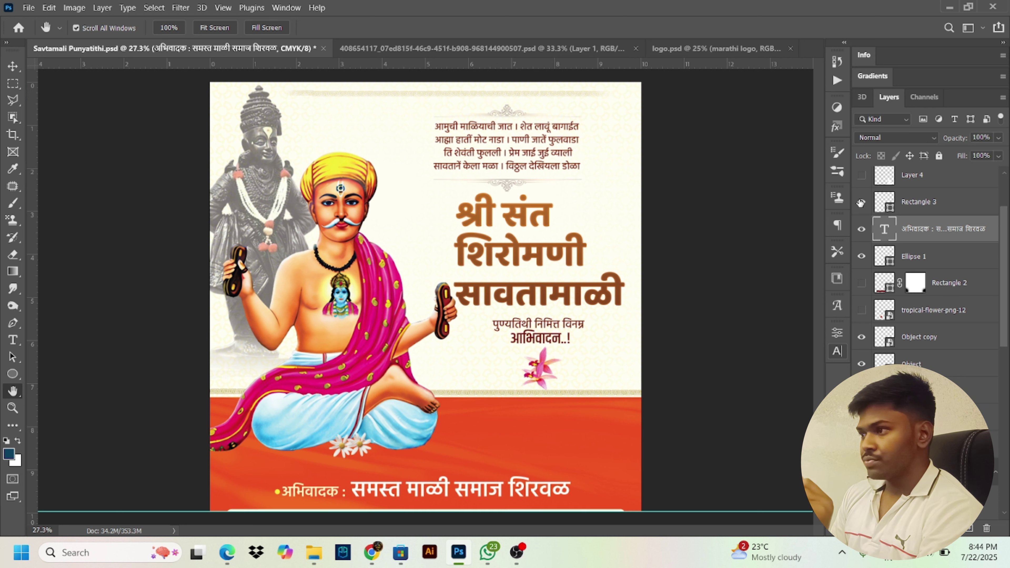
click(861, 283)
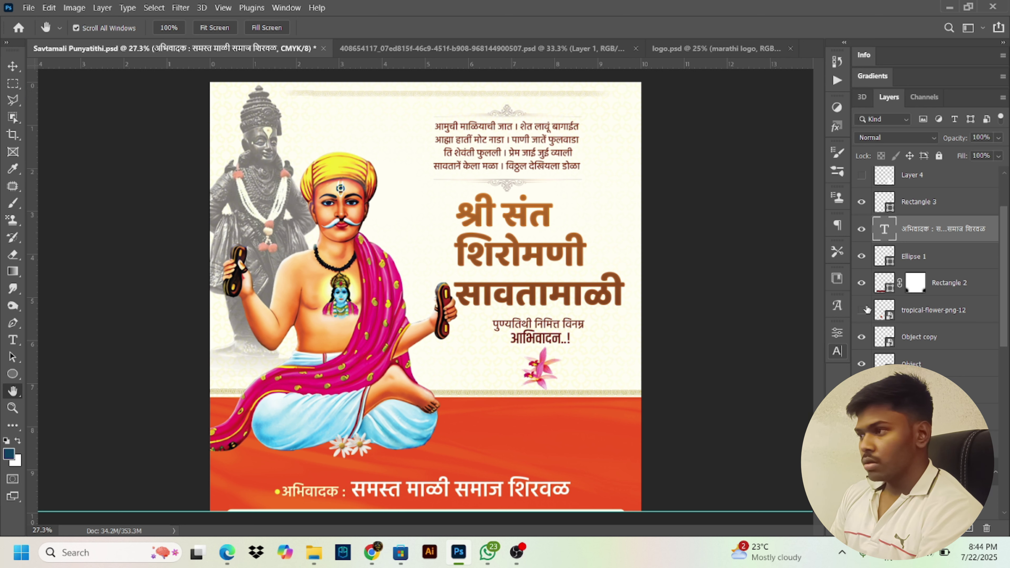
- Compare the tropical flower bunch with the daisies once more, leaving the bunch hidden
scroll(377, 503, up, 2)
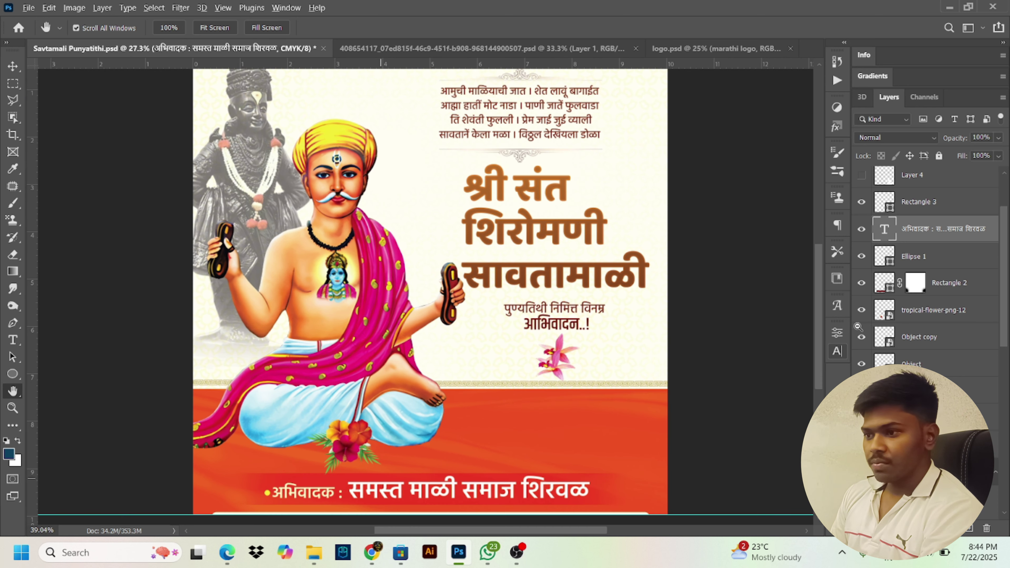
click(861, 312)
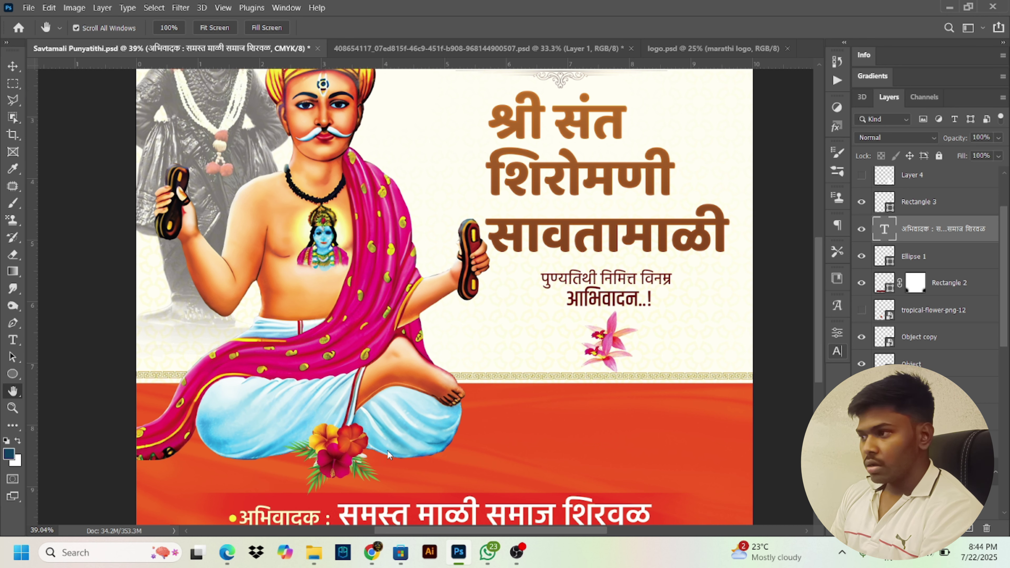
scroll(388, 448, down, 3)
scroll(449, 416, up, 2)
scroll(372, 476, down, 1)
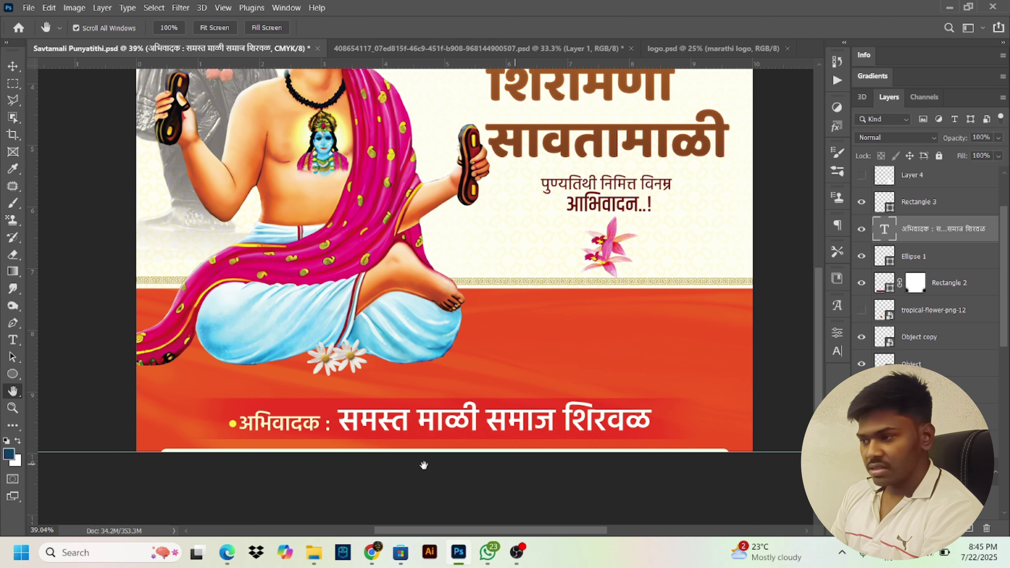
- Examine the rounded corner of the white strip at the poster's lower edge up close and return to a wider view
scroll(270, 467, up, 5)
scroll(158, 471, up, 3)
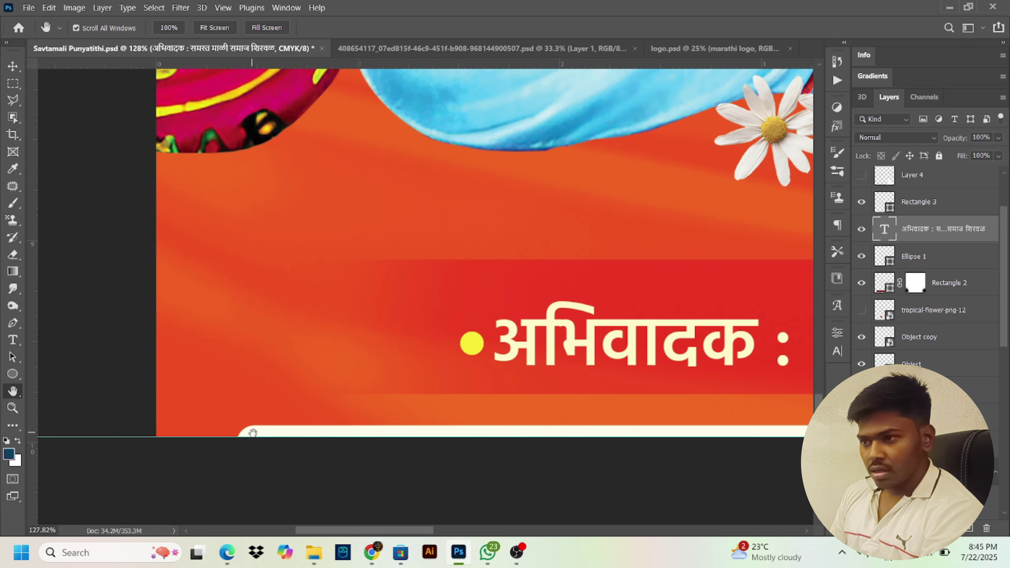
scroll(476, 408, down, 5)
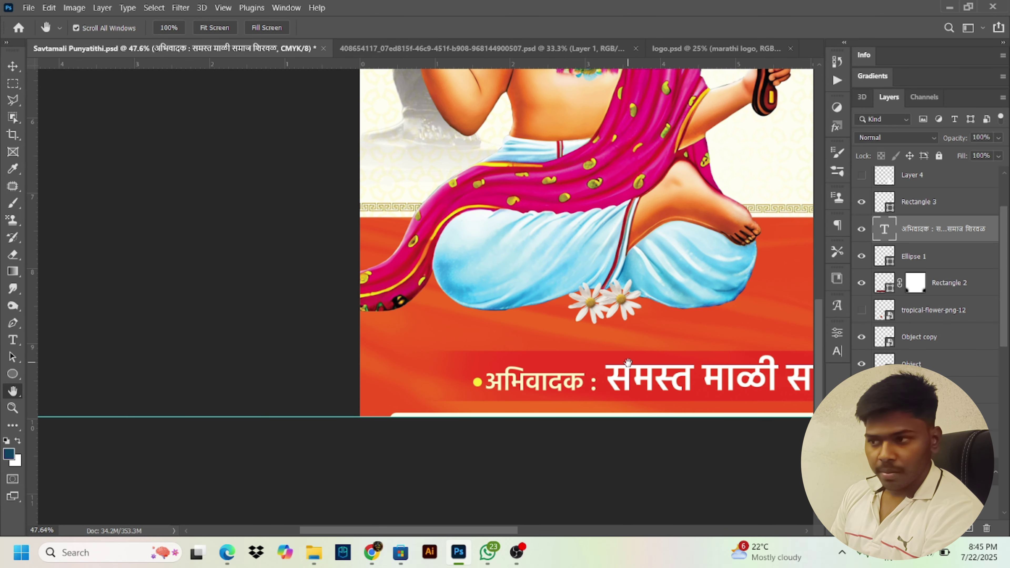
scroll(627, 362, down, 4)
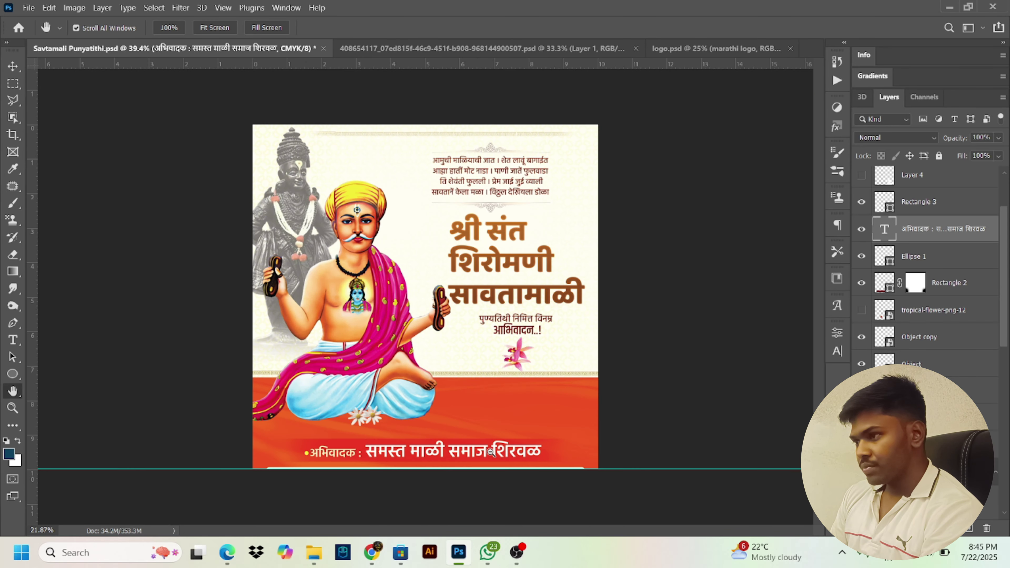
scroll(463, 426, up, 3)
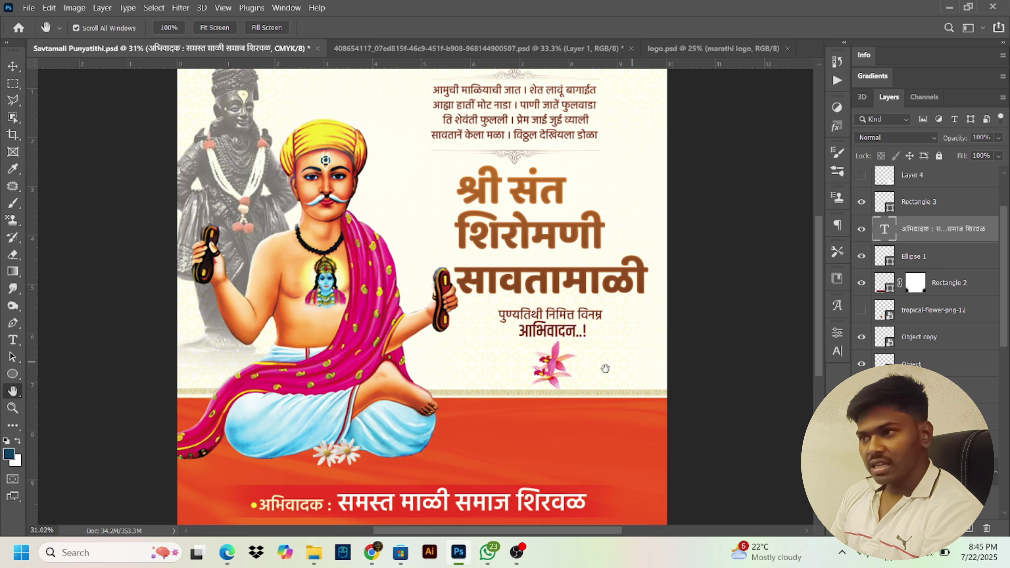
- Hide the red band Rectangle 2 behind the footer text and toggle the yellow dot Ellipse 1 off and on
scroll(604, 368, down, 3)
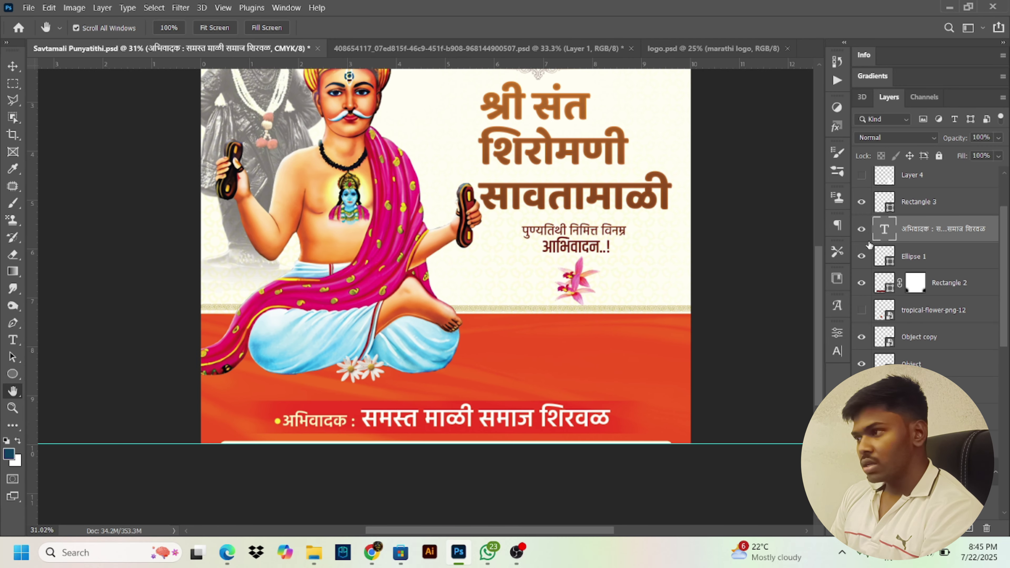
click(861, 283)
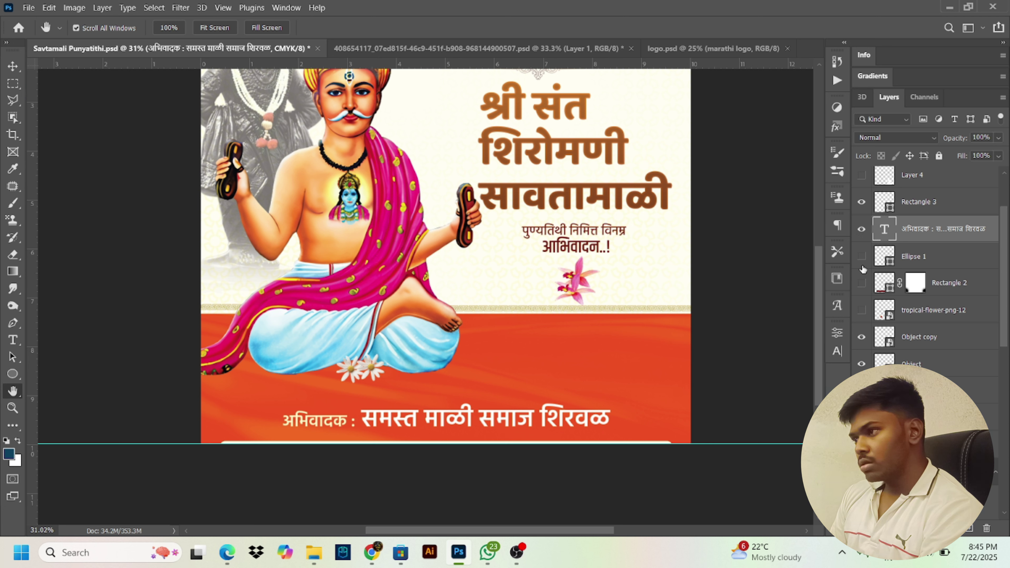
click(861, 257)
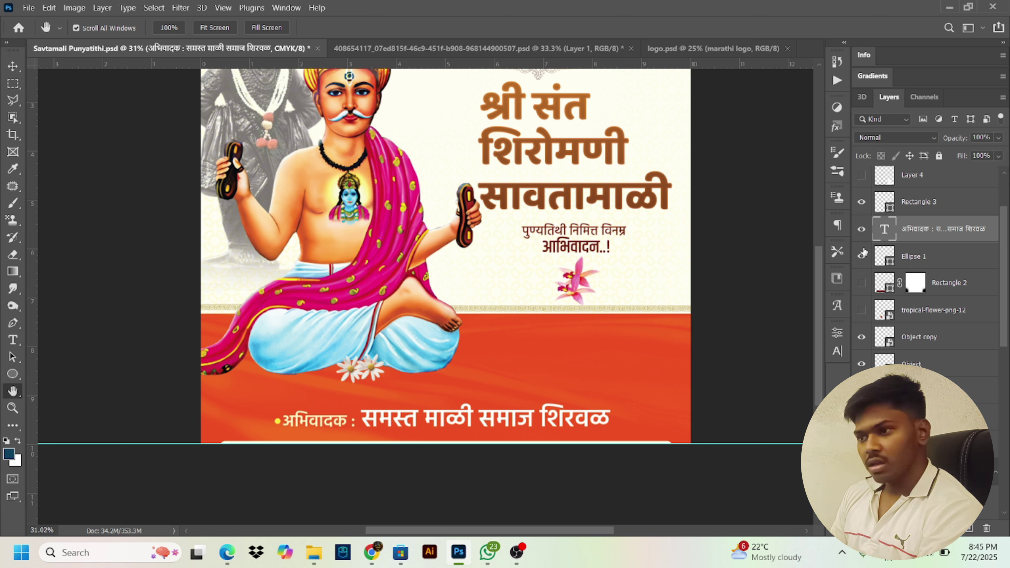
- Show the white person silhouette Layer 4 over the poster's red lower area and bring it into view
scroll(889, 230, up, 3)
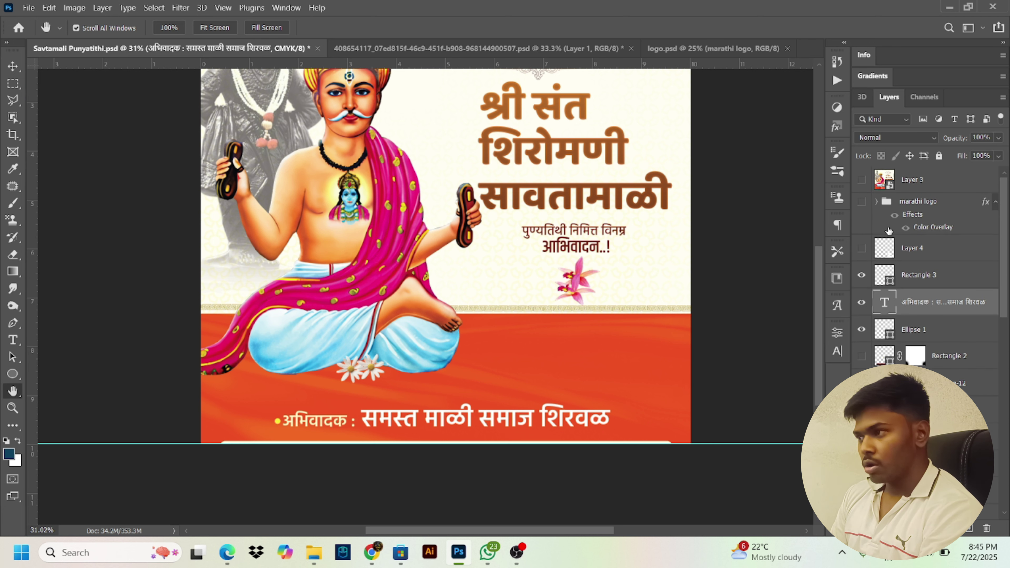
click(861, 247)
drag(560, 364, 529, 360)
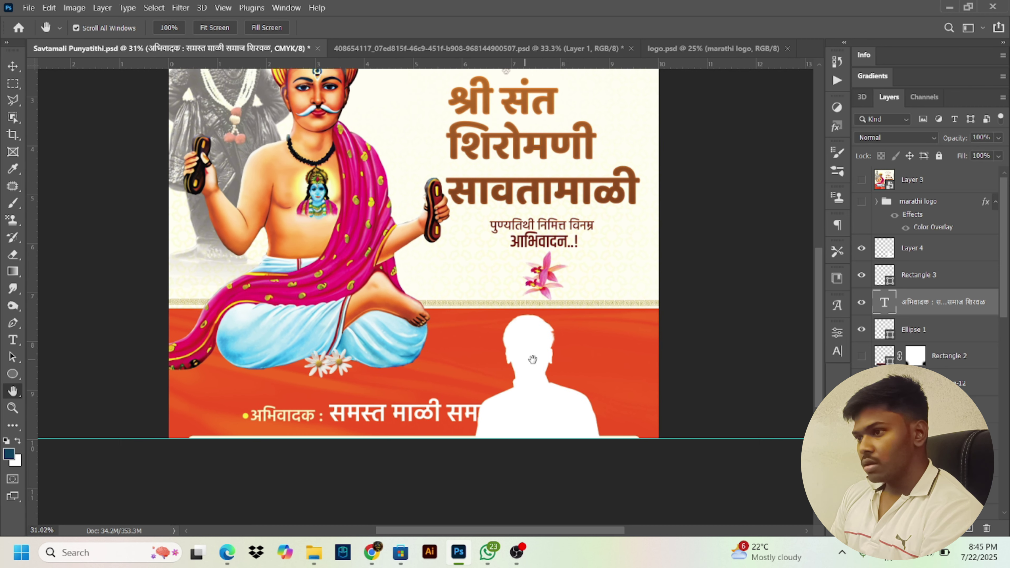
- Try shifting the अभिवादक : समस्त माळी समाज शिरवळ text left to make room for the silhouette, and move it back
key(v)
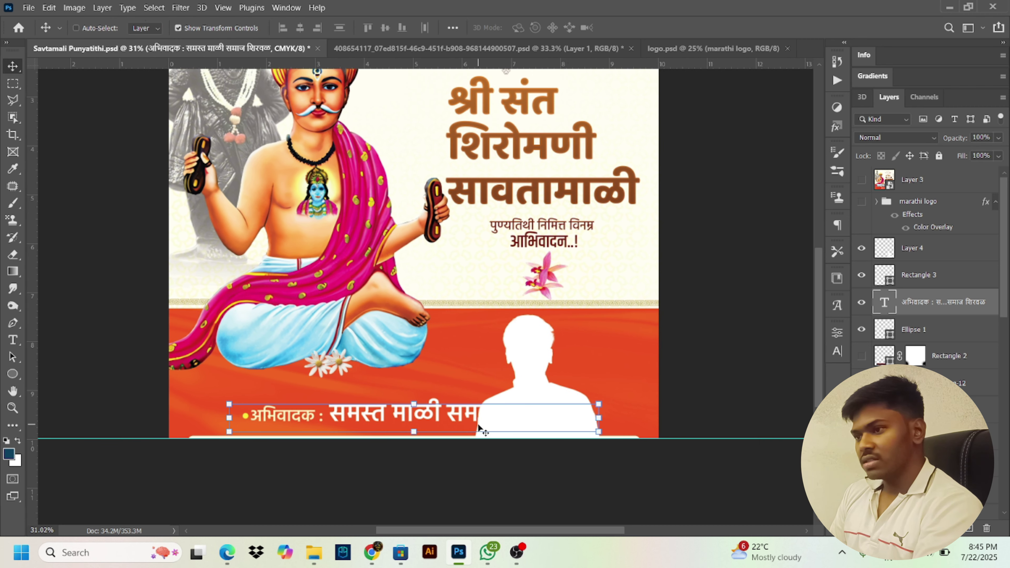
drag(470, 420, 420, 422)
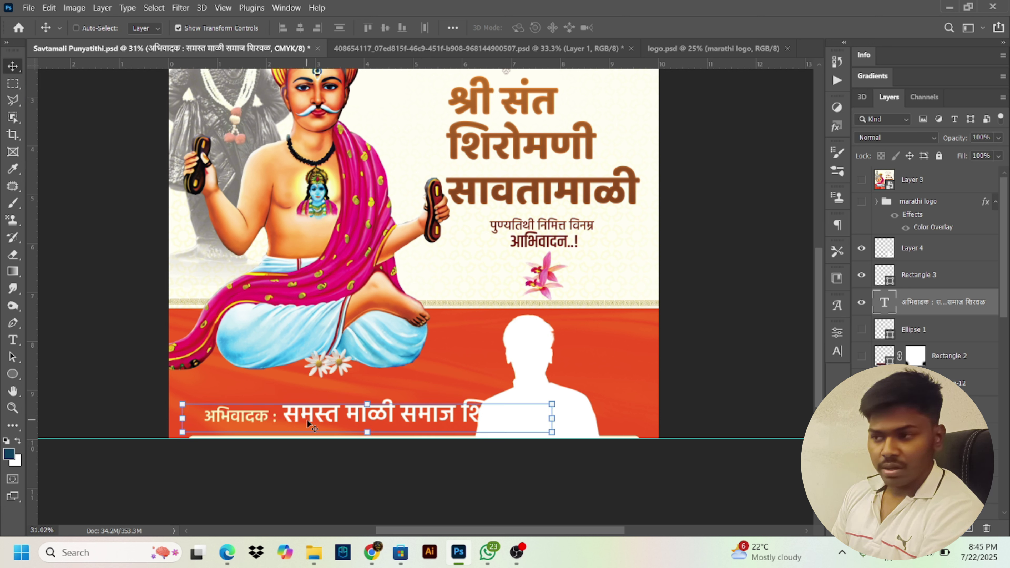
drag(321, 420, 371, 423)
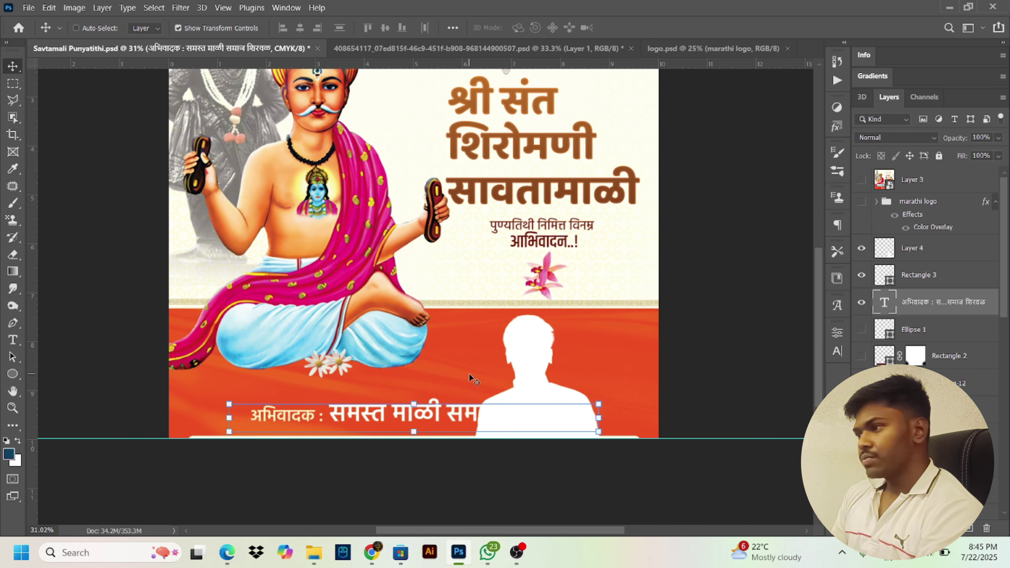
- Show the marathi logo group as the vertical designer credit near the poster's right edge and select the group
scroll(470, 375, down, 3)
key(h)
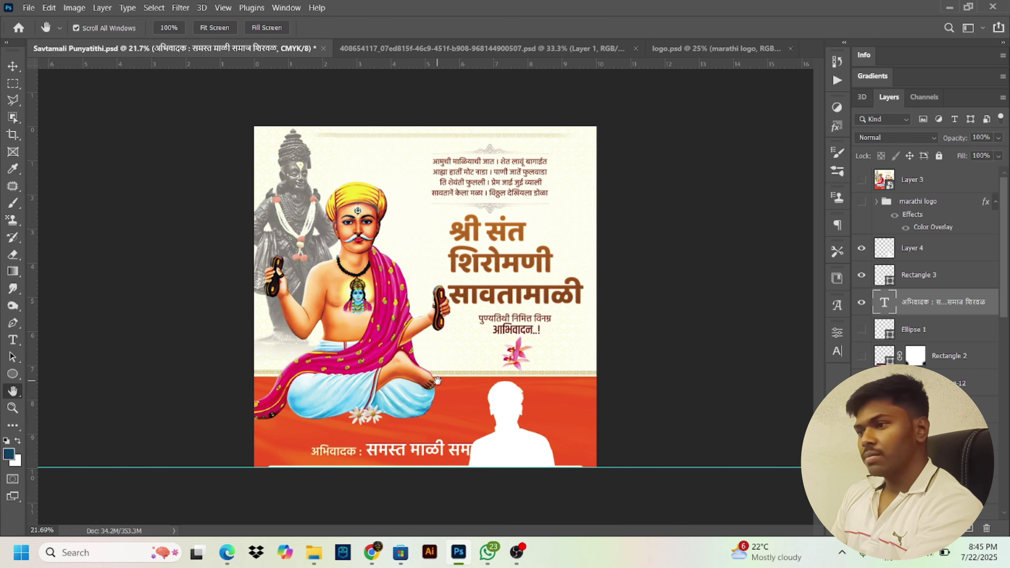
scroll(425, 290, down, 1)
scroll(425, 290, up, 2)
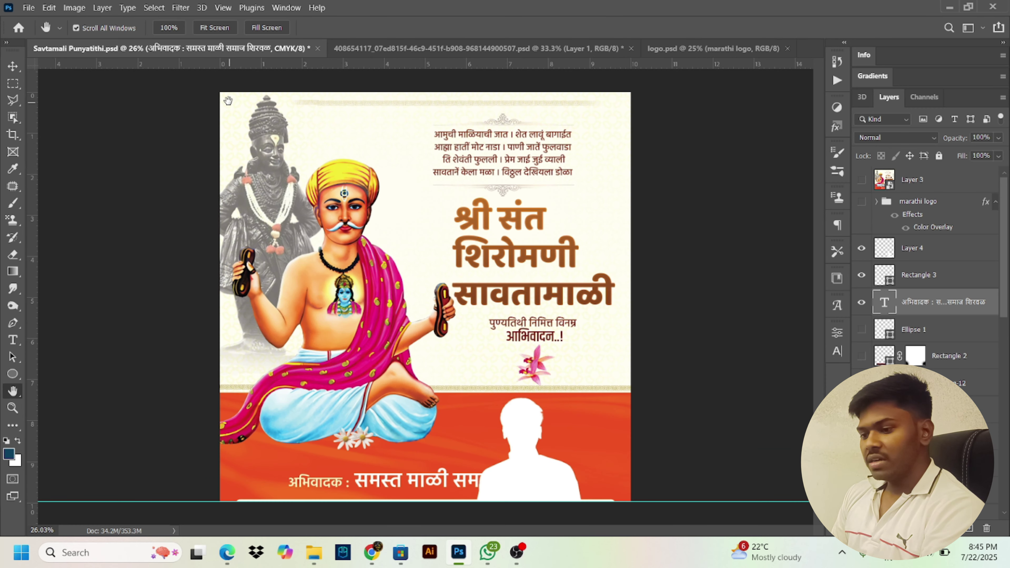
click(861, 200)
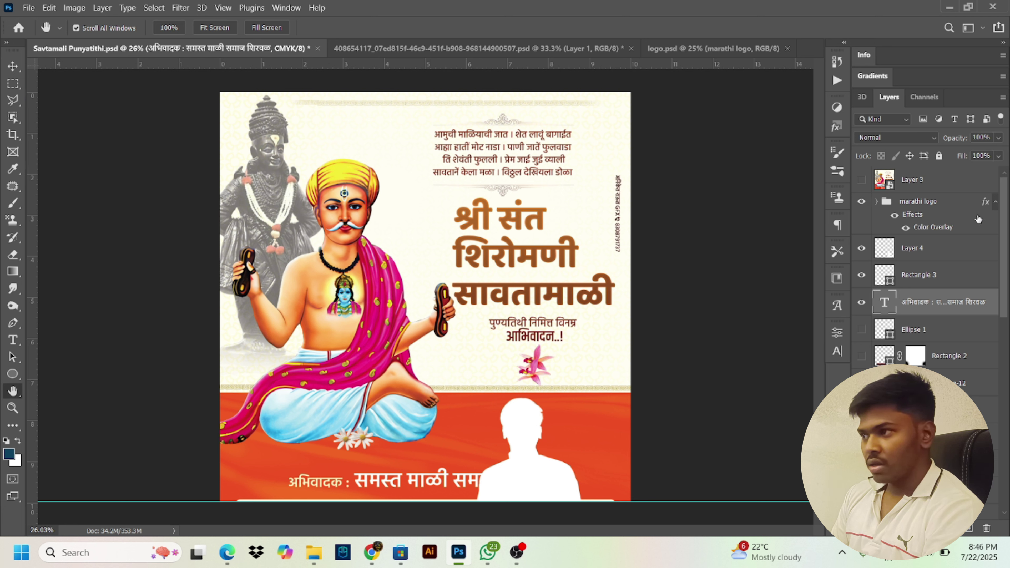
click(924, 207)
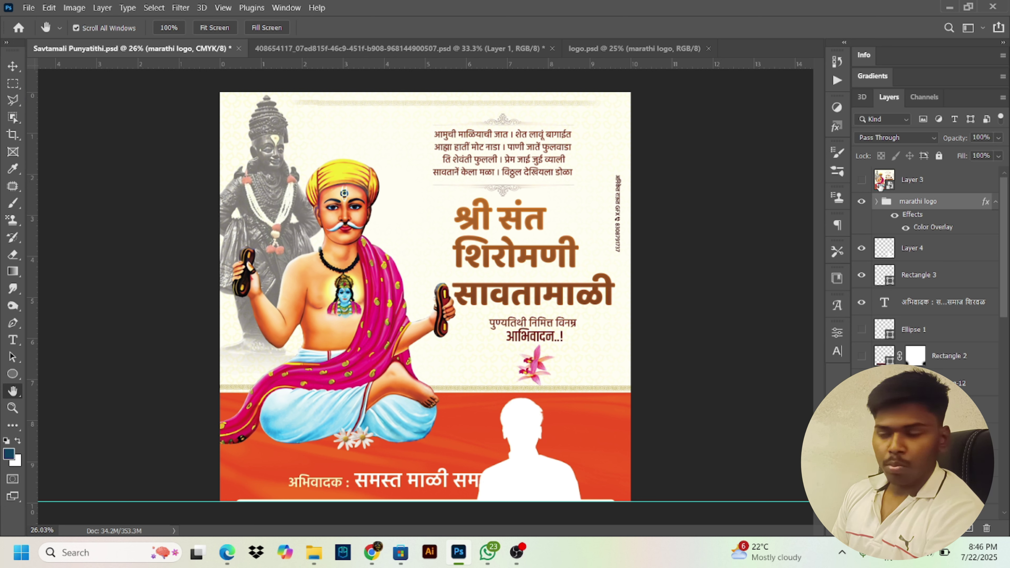
- Show the complete artwork Layer 3 on top of the other layers and fit the whole poster to the screen
click(863, 180)
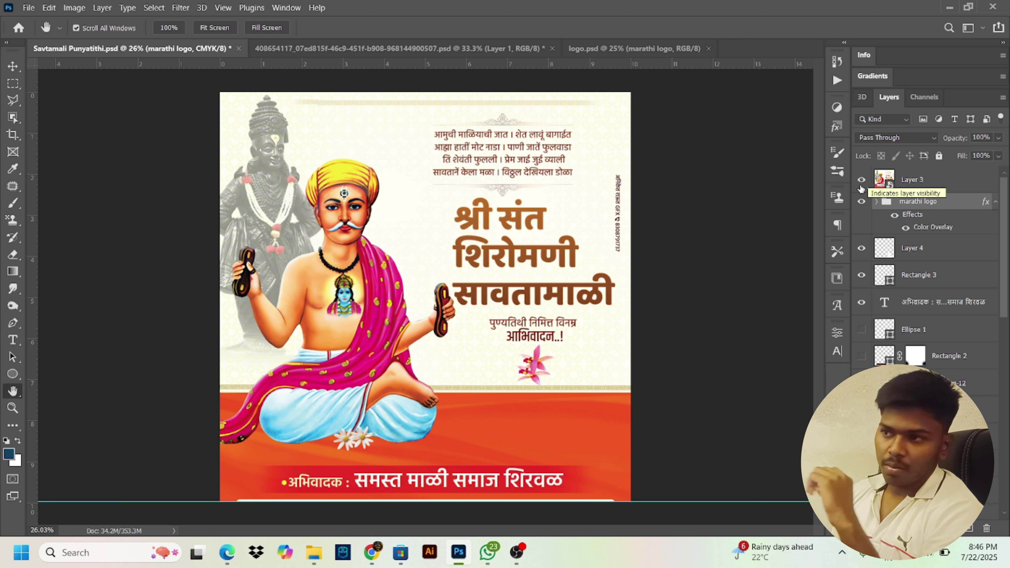
click(214, 29)
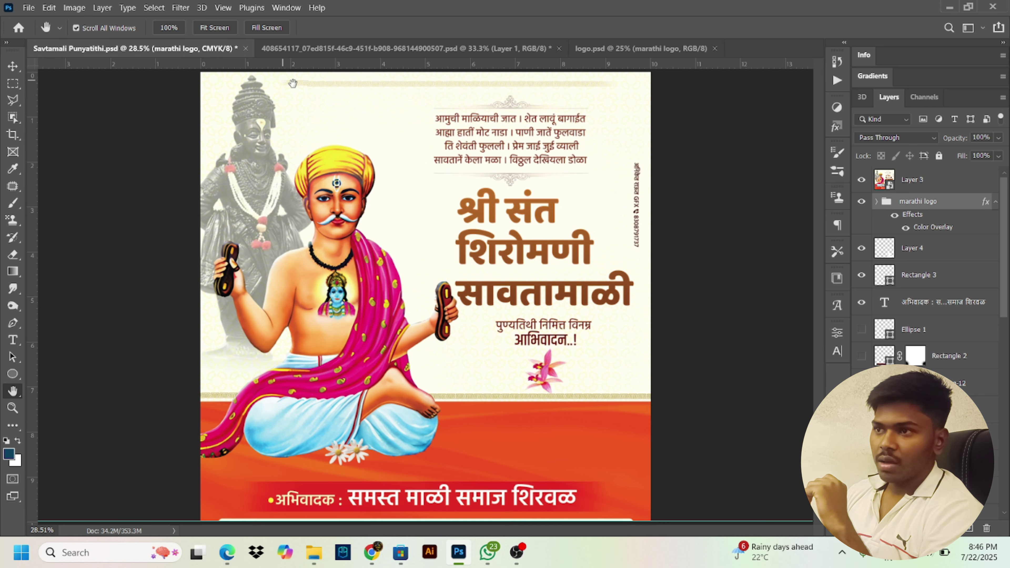